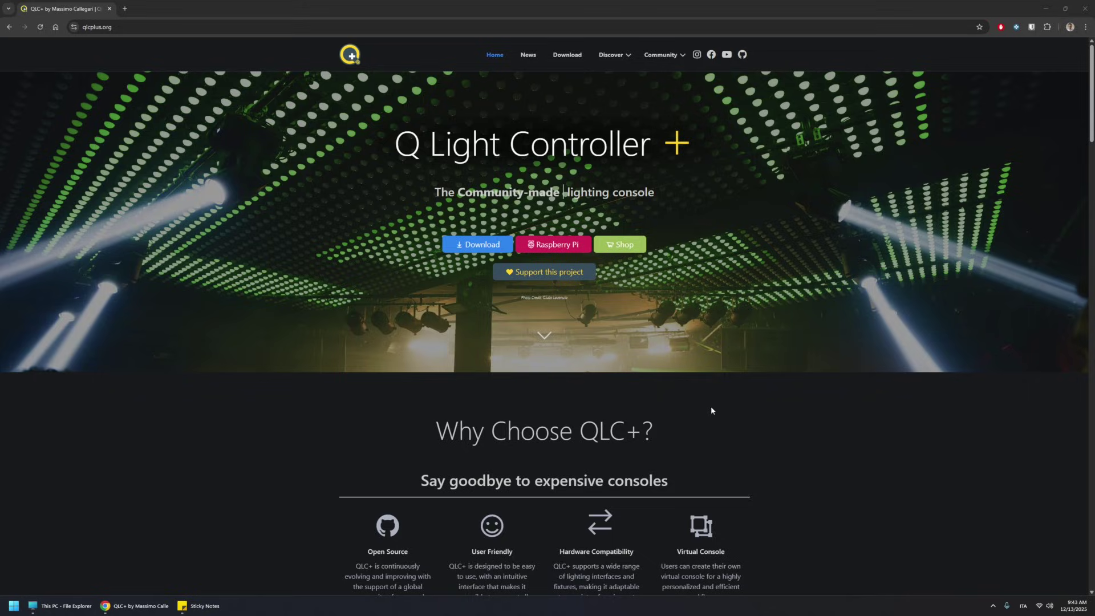
- Open the QLC+ documentation and read the Questions and Answers page, down past the question on the user folder location
{"action": "mouse_move", "coordinate": [669, 61]}
{"action": "left_click", "coordinate": [667, 85]}
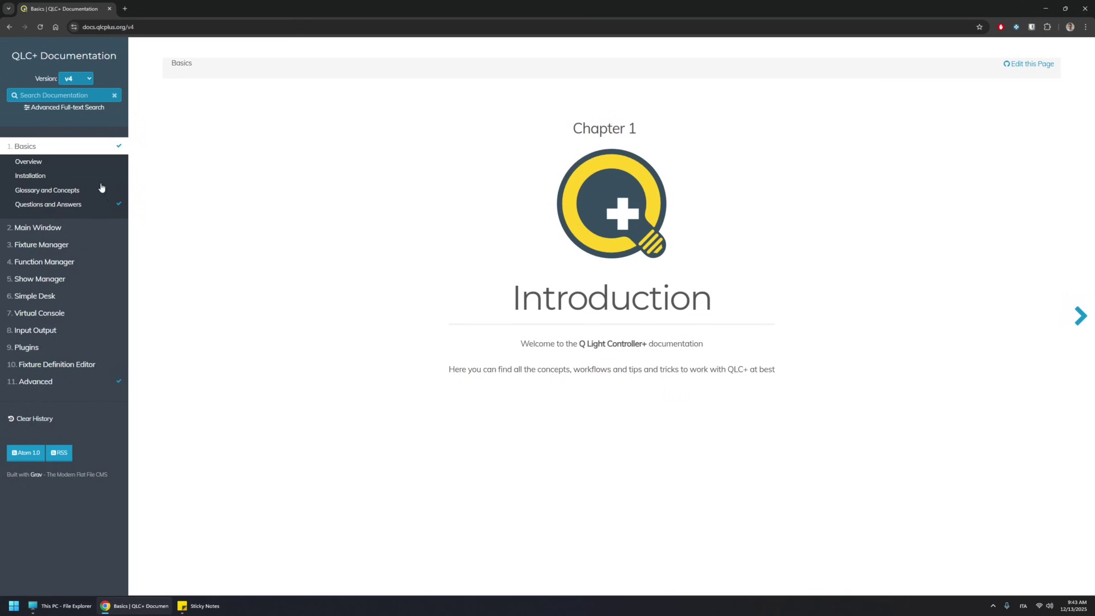
{"action": "left_click", "coordinate": [51, 205]}
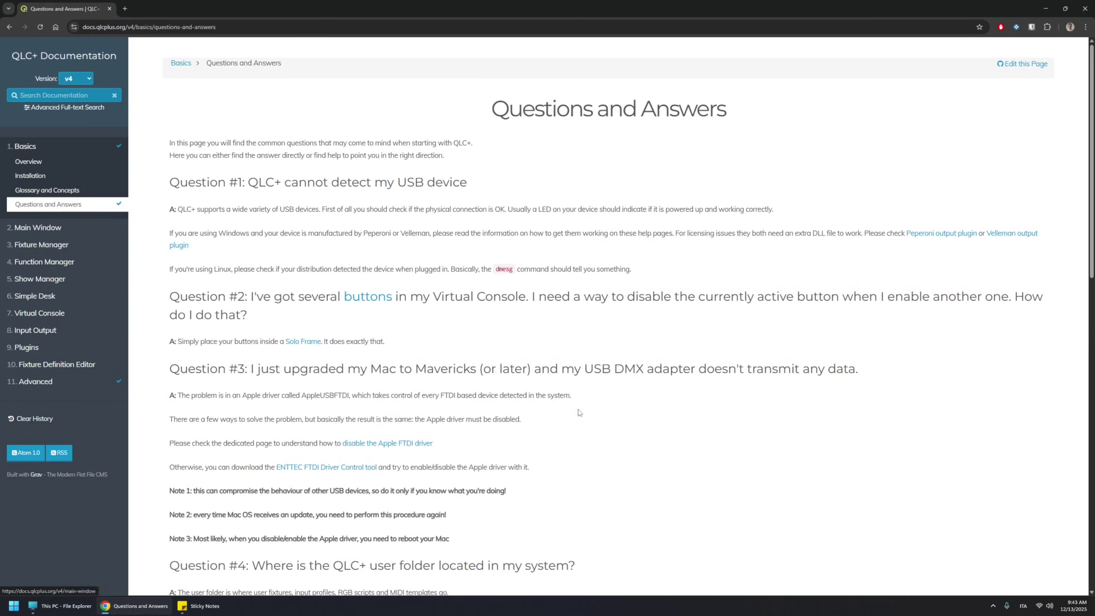
{"action": "scroll", "coordinate": [593, 413], "scroll_direction": "down", "scroll_amount": 5}
{"action": "scroll", "coordinate": [594, 413], "scroll_direction": "down", "scroll_amount": 2}
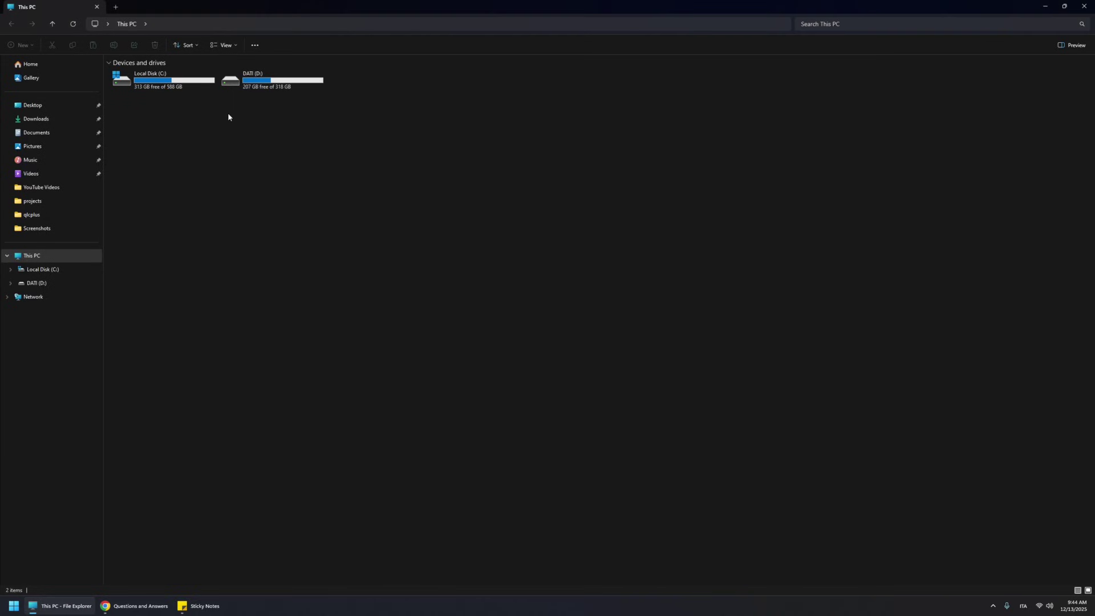
- Open the Fixtures folder inside the QLC+5 installation folder on Local Disk (C:)
{"action": "double_click", "coordinate": [171, 80]}
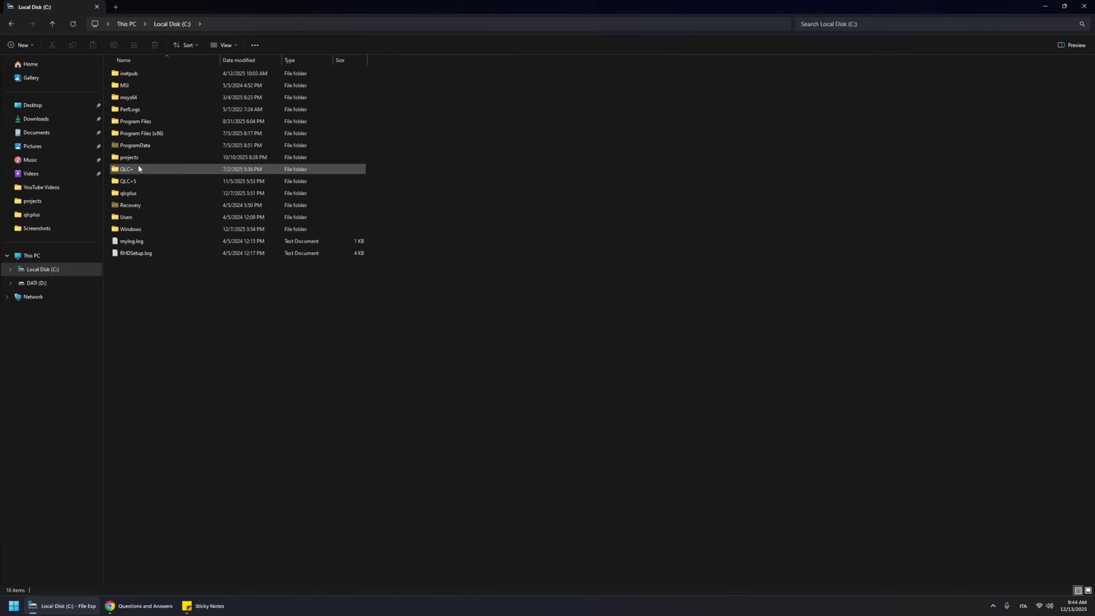
{"action": "double_click", "coordinate": [137, 181]}
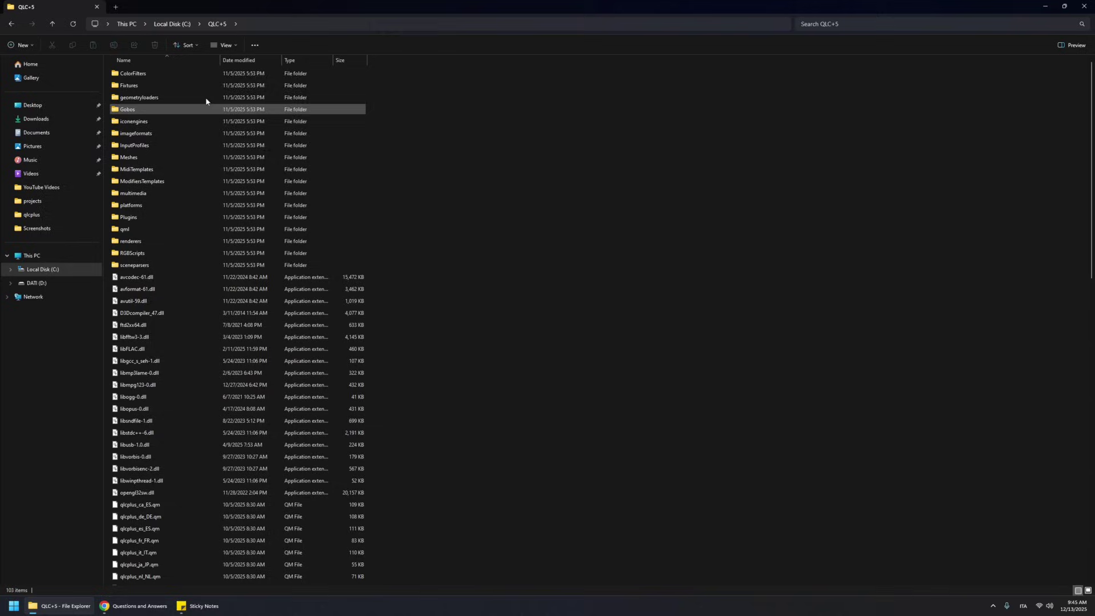
{"action": "double_click", "coordinate": [137, 86]}
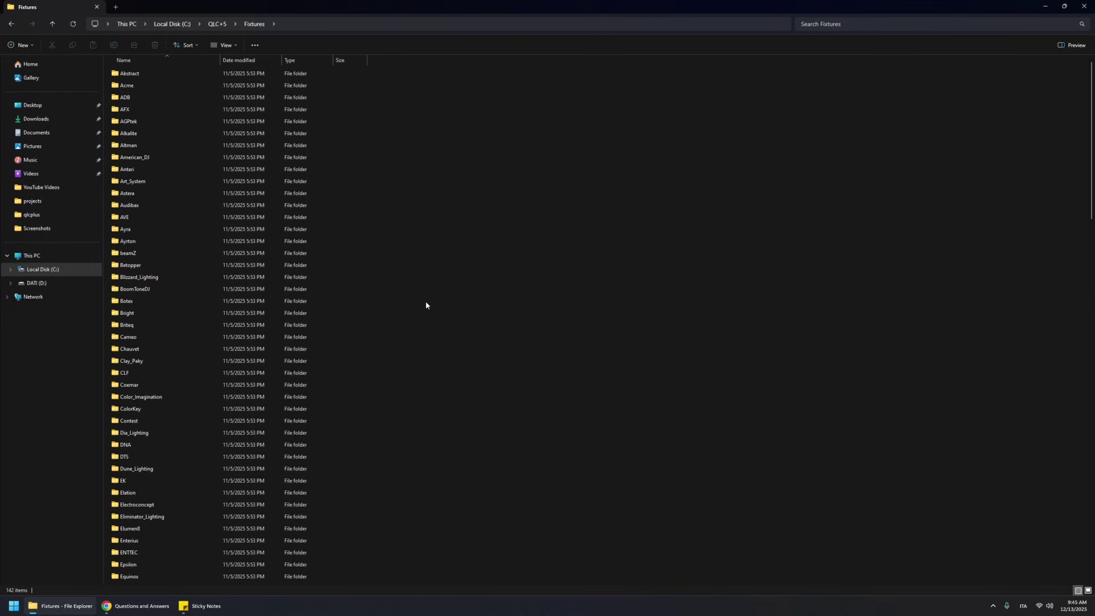
- Look through the manufacturer folders in Fixtures and locate the FixturesMap.xml file
{"action": "scroll", "coordinate": [425, 305], "scroll_direction": "down", "scroll_amount": 20}
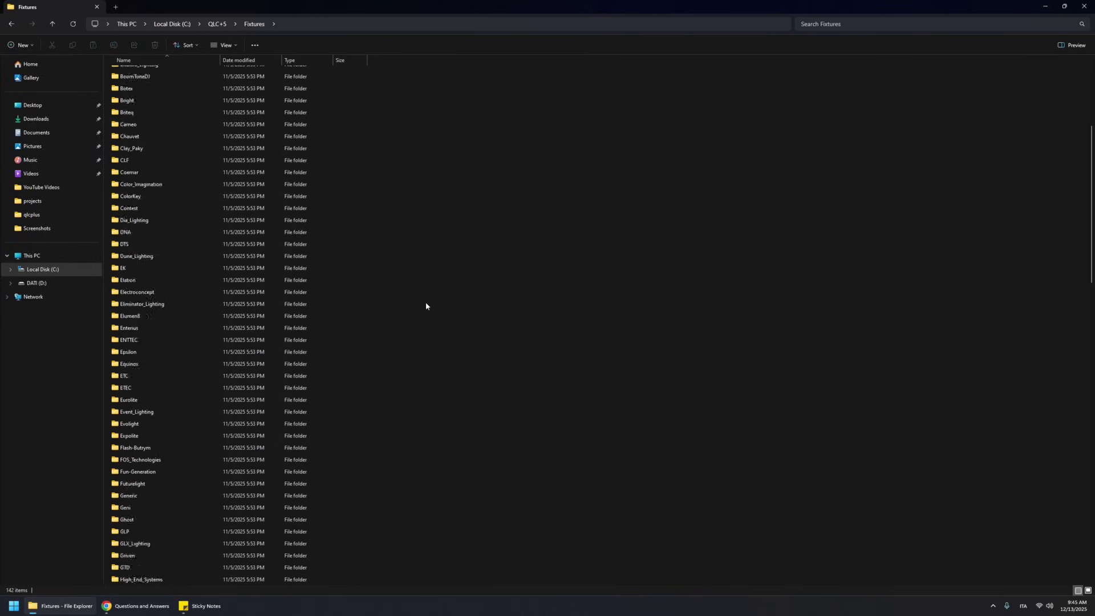
{"action": "scroll", "coordinate": [426, 306], "scroll_direction": "down", "scroll_amount": 8}
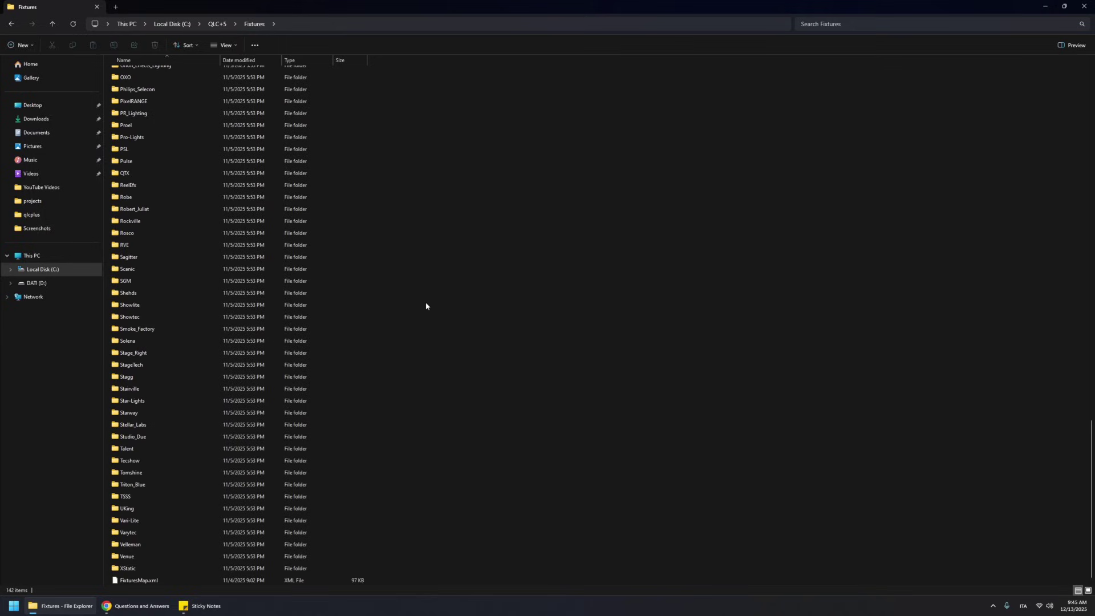
{"action": "scroll", "coordinate": [425, 306], "scroll_direction": "up", "scroll_amount": 20}
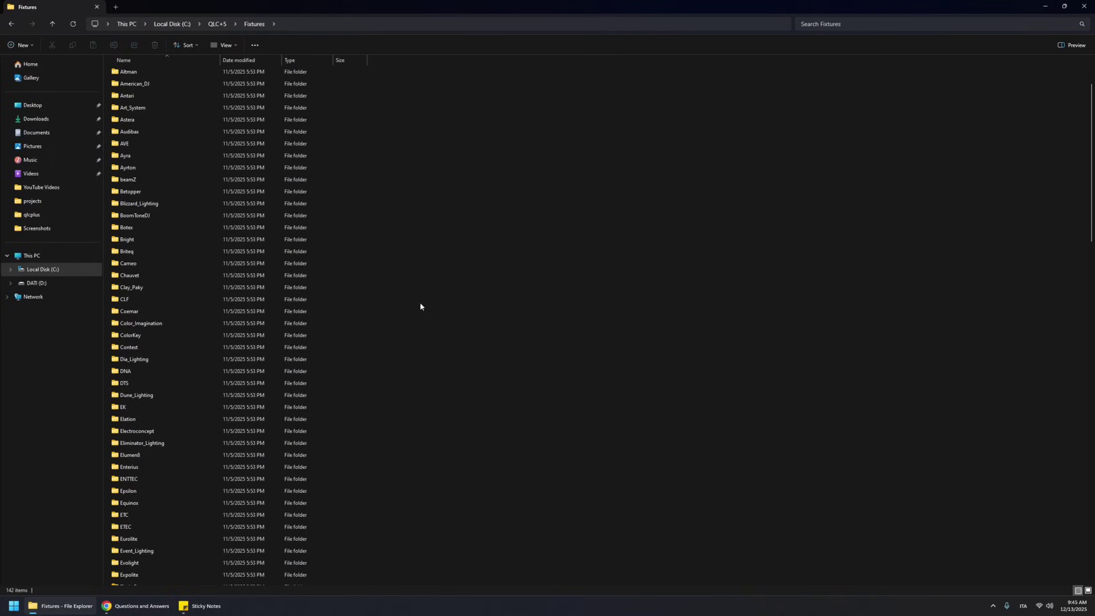
{"action": "scroll", "coordinate": [419, 306], "scroll_direction": "down", "scroll_amount": 20}
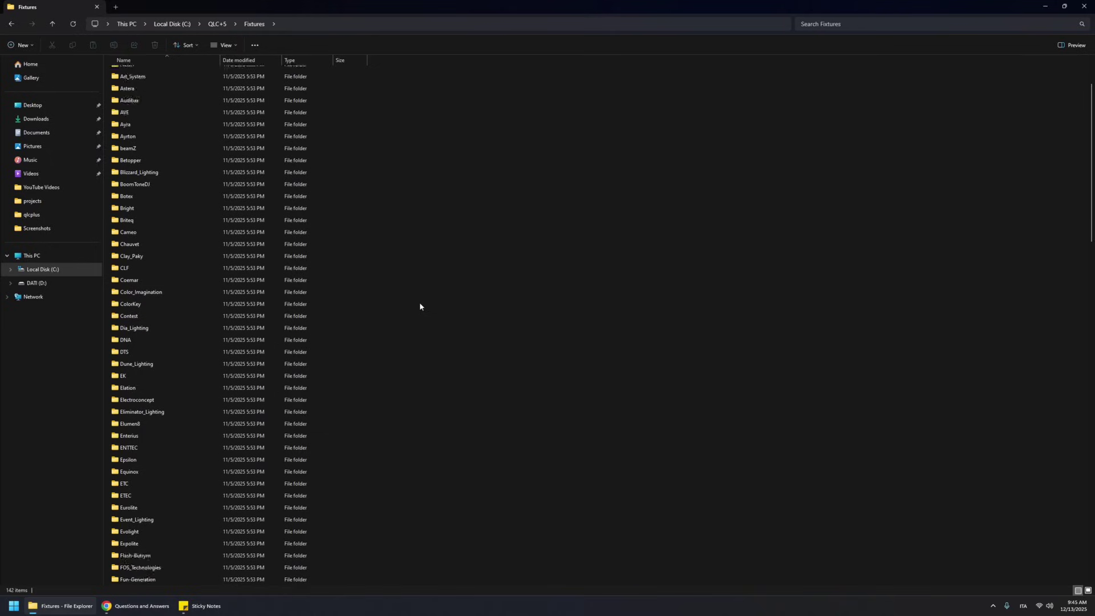
{"action": "scroll", "coordinate": [419, 307], "scroll_direction": "down", "scroll_amount": 2}
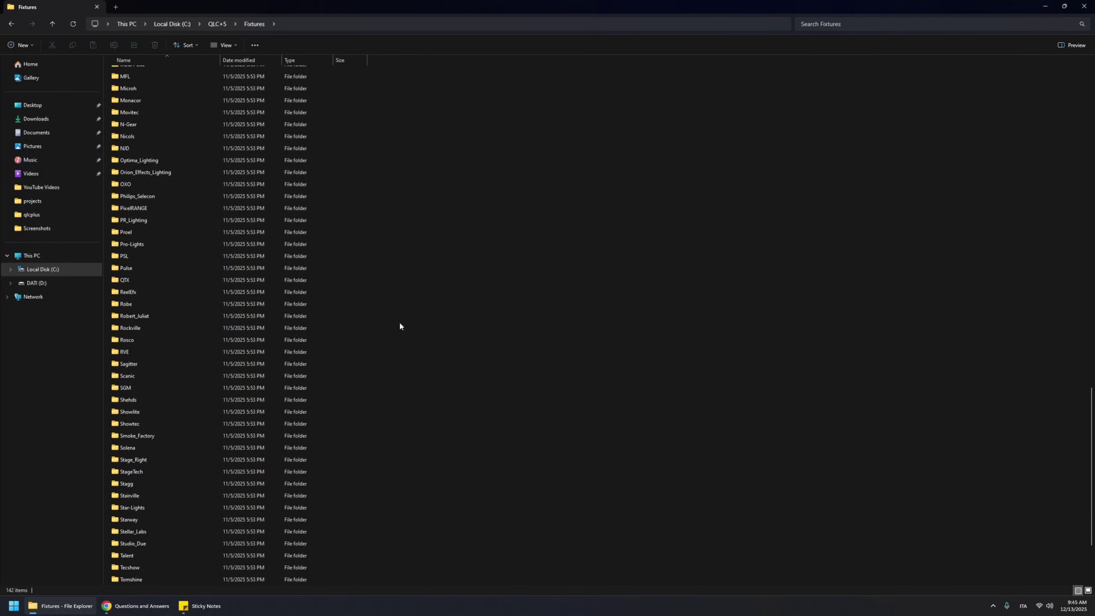
{"action": "scroll", "coordinate": [400, 325], "scroll_direction": "down", "scroll_amount": 3}
{"action": "left_click", "coordinate": [144, 581]}
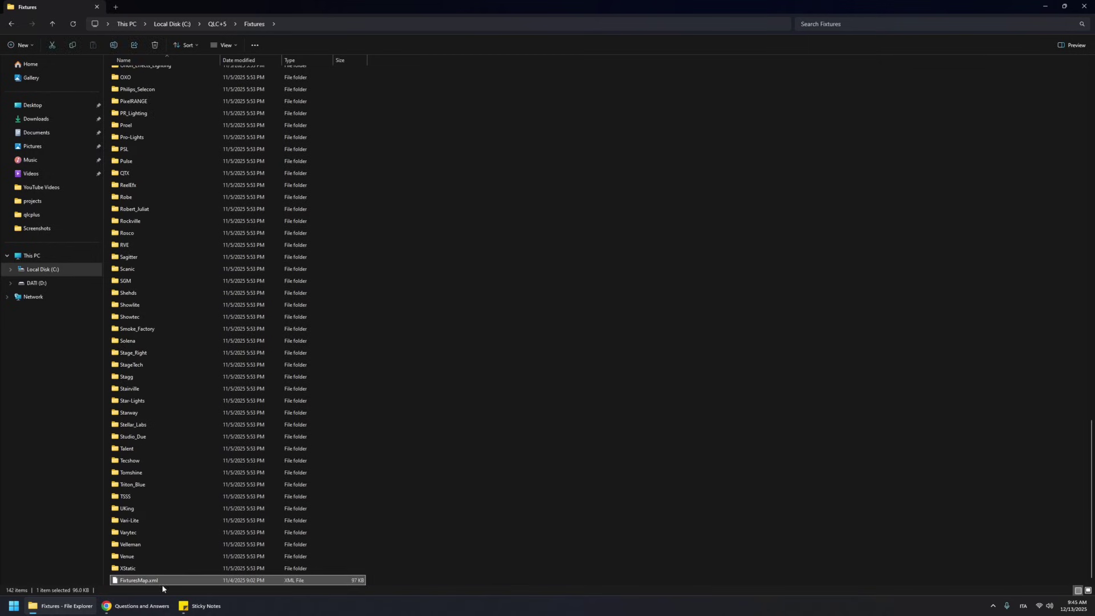
{"action": "left_click", "coordinate": [398, 353]}
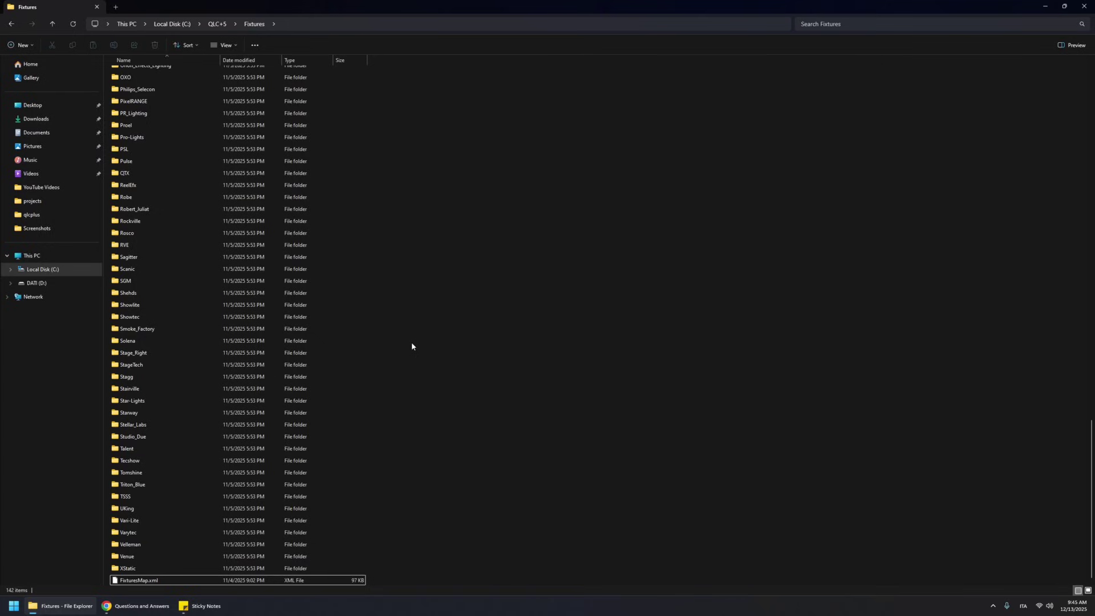
{"action": "scroll", "coordinate": [412, 346], "scroll_direction": "up", "scroll_amount": 20}
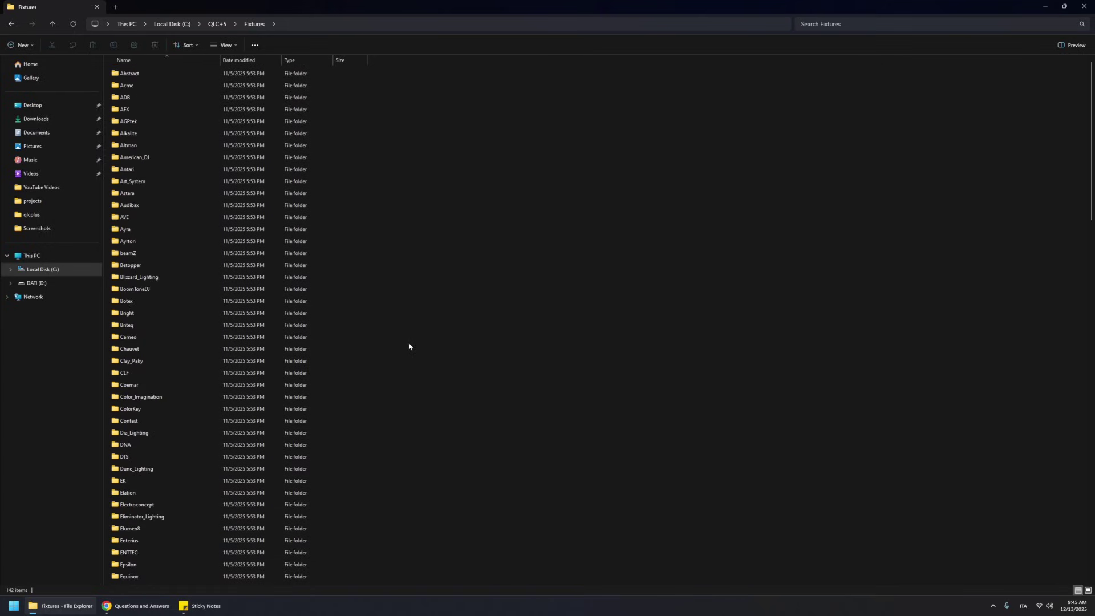
- Inspect the InputProfiles, RGBScripts and MidiTemplates system folders of QLC+5, returning to the QLC+5 folder each time
{"action": "left_click", "coordinate": [217, 24]}
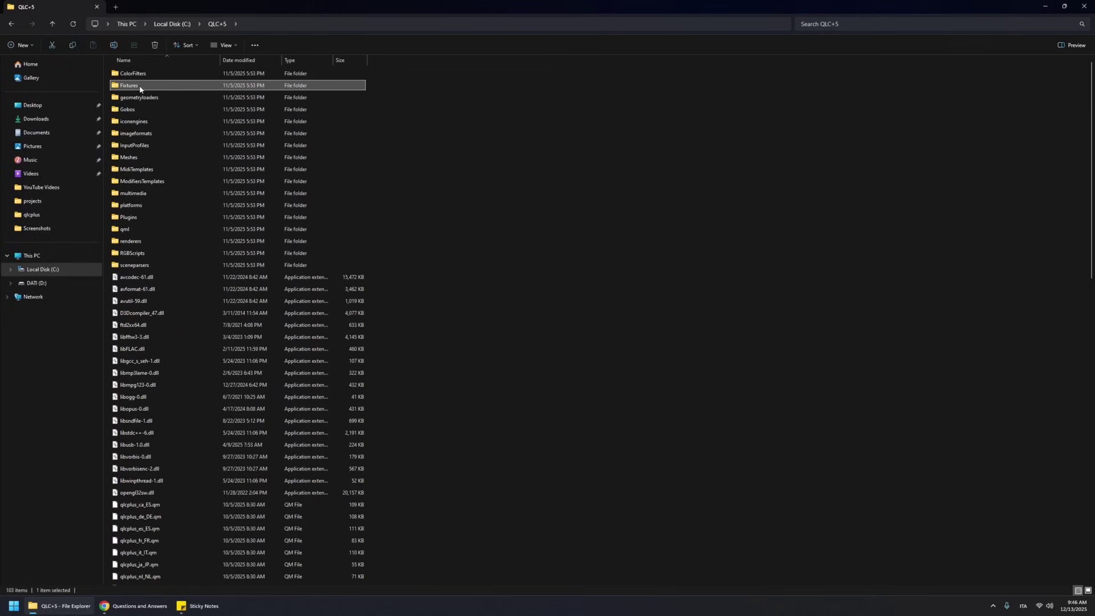
{"action": "double_click", "coordinate": [145, 147]}
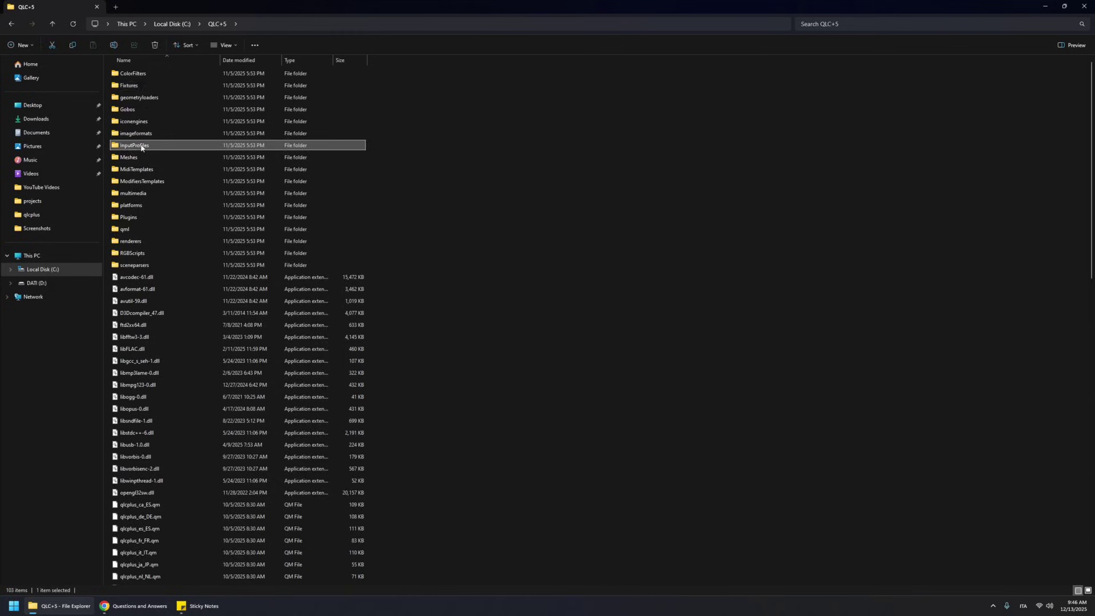
{"action": "left_click", "coordinate": [214, 26]}
{"action": "double_click", "coordinate": [188, 252]}
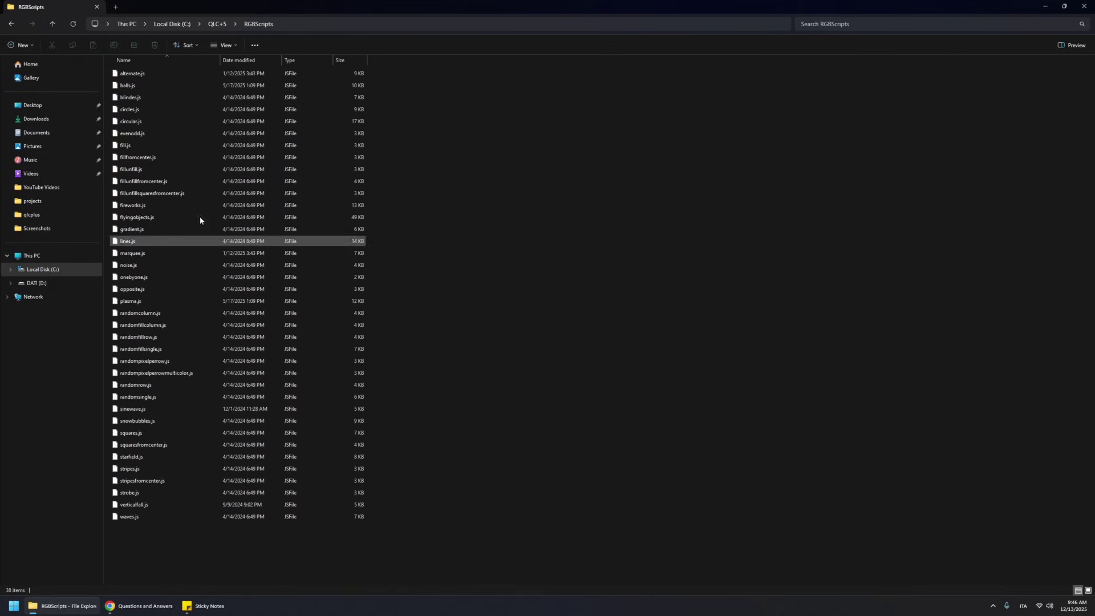
{"action": "left_click", "coordinate": [217, 24]}
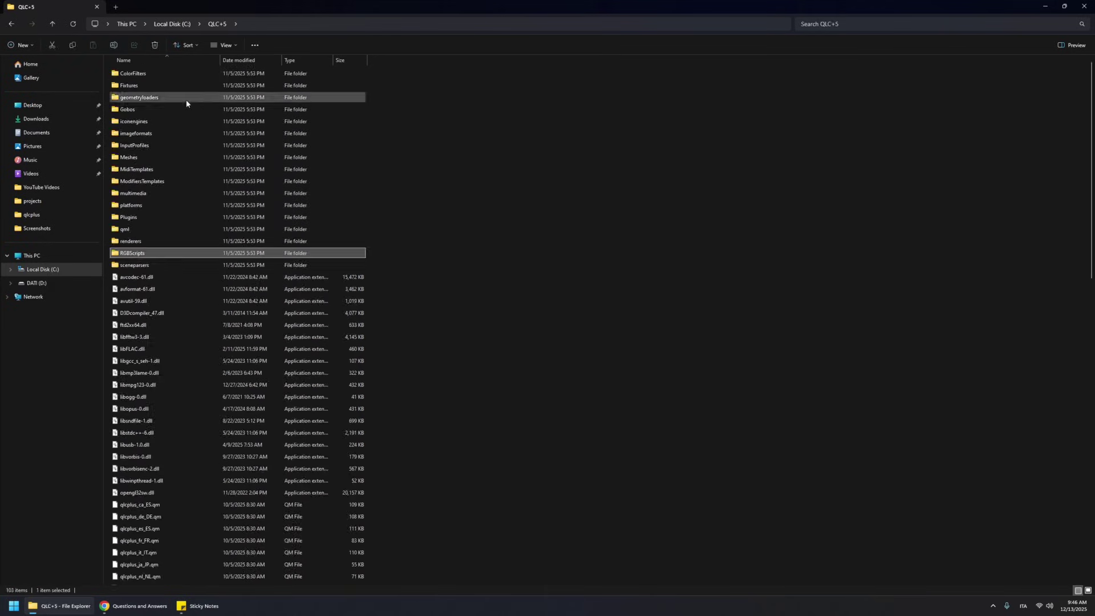
{"action": "double_click", "coordinate": [143, 174]}
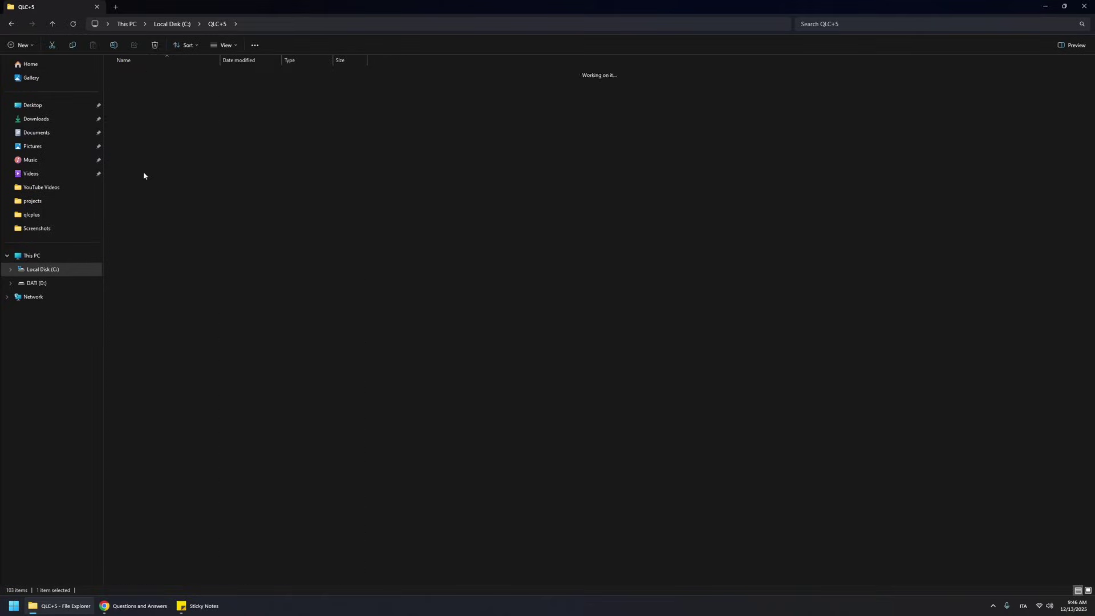
{"action": "left_click", "coordinate": [217, 24]}
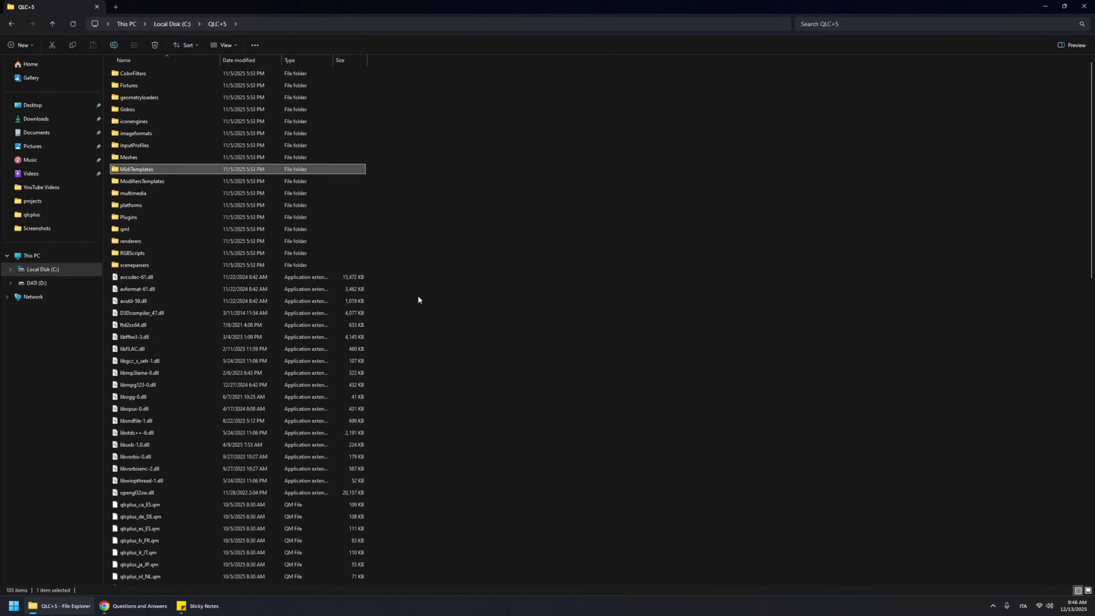
{"action": "left_click", "coordinate": [419, 300]}
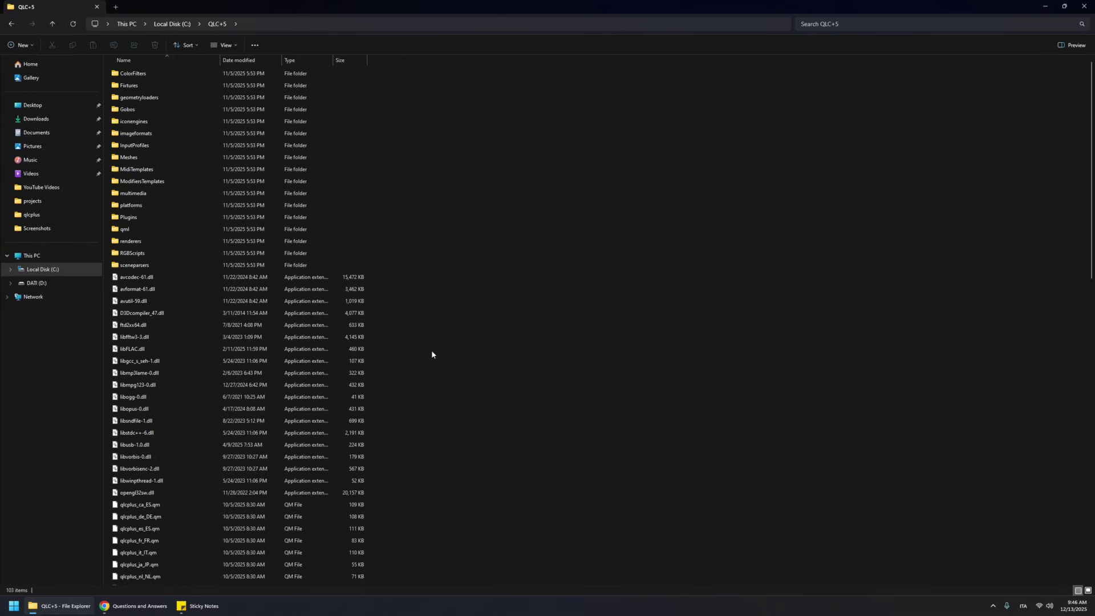
- Open the QLC+ user folder at C:\Users\PC\QLC+
{"action": "left_click", "coordinate": [50, 272]}
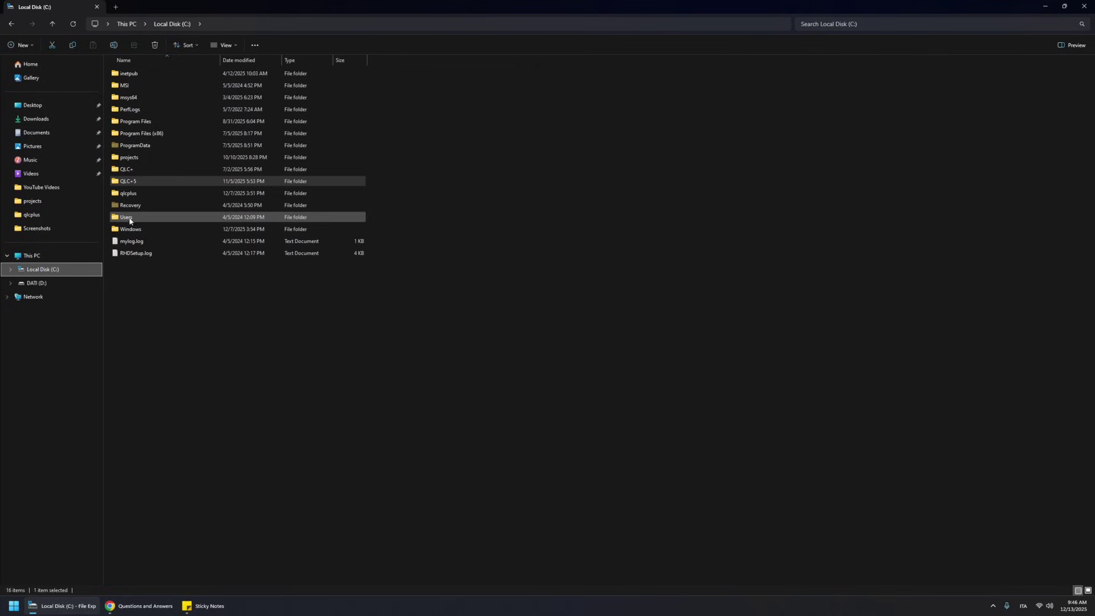
{"action": "double_click", "coordinate": [130, 219]}
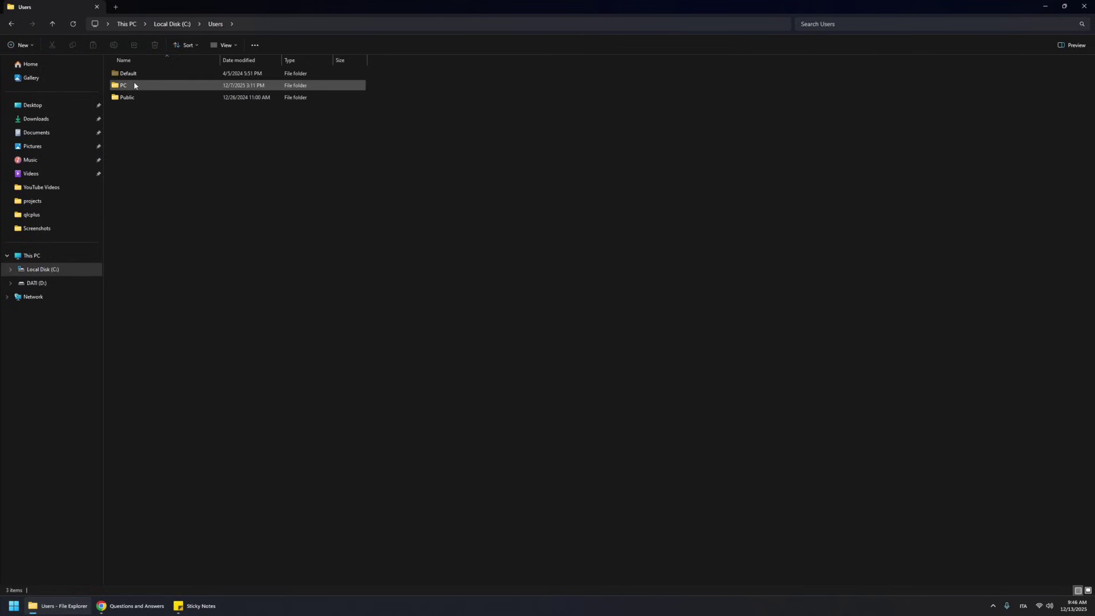
{"action": "double_click", "coordinate": [131, 86]}
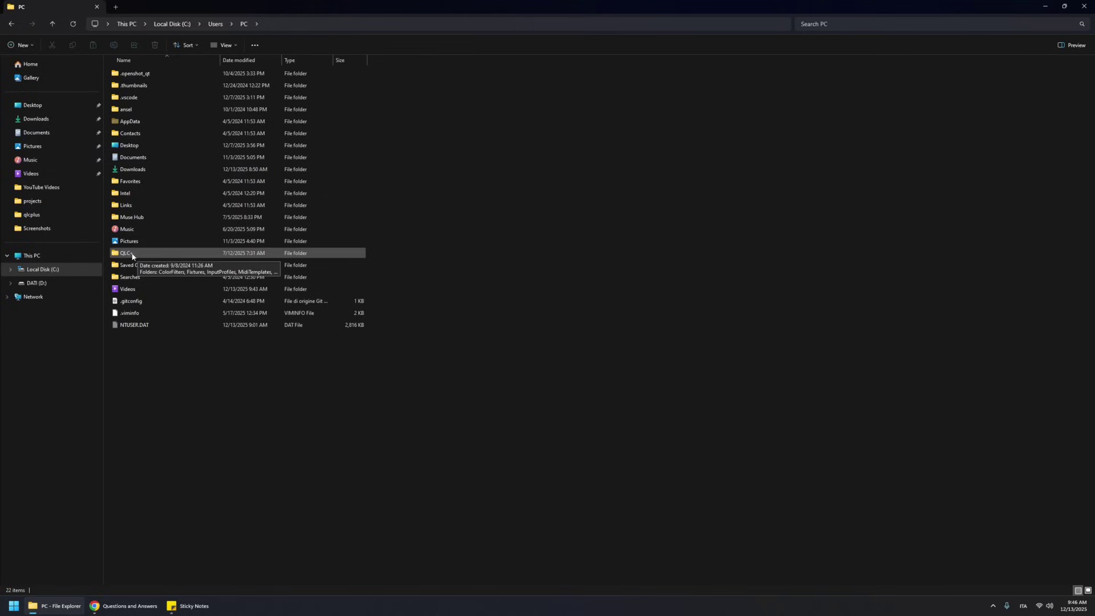
{"action": "double_click", "coordinate": [134, 255]}
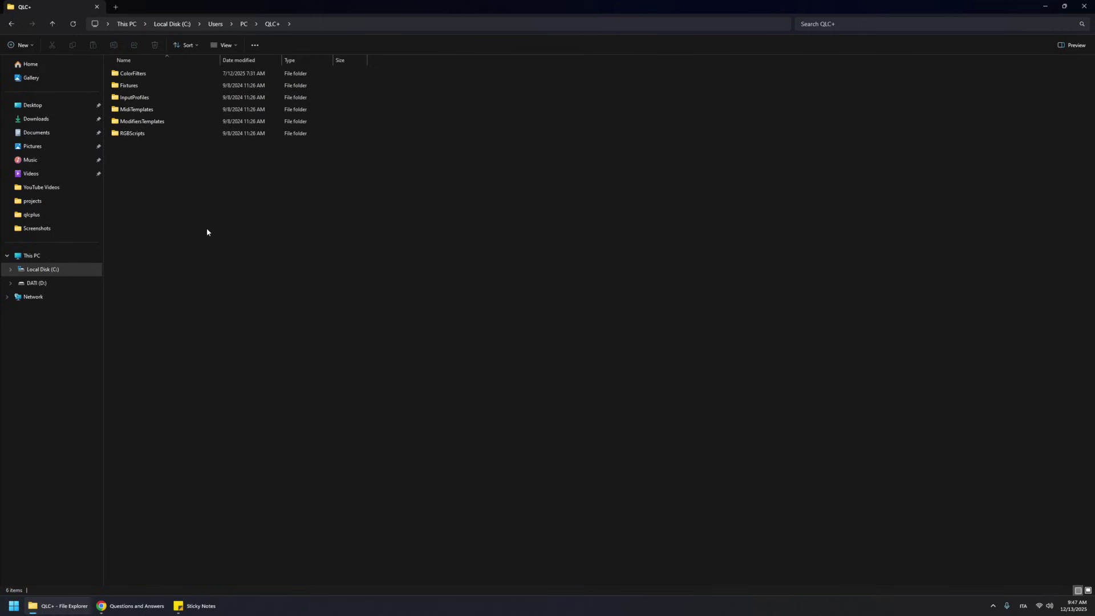
- Check the contents of the user folder's Fixtures and InputProfiles subfolders and return to QLC+
{"action": "double_click", "coordinate": [133, 86]}
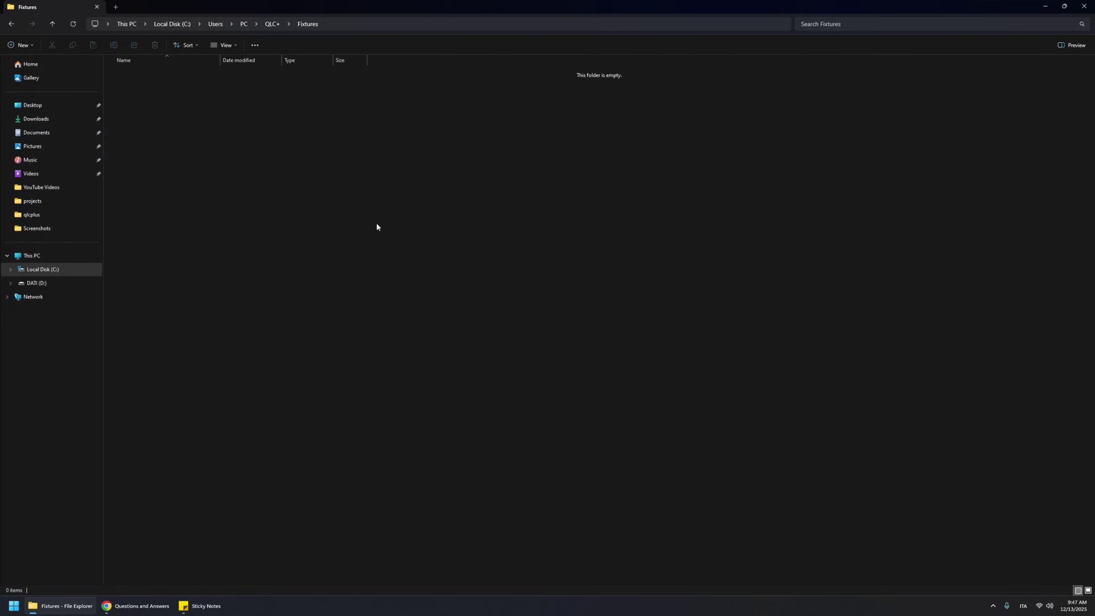
{"action": "left_click", "coordinate": [272, 25]}
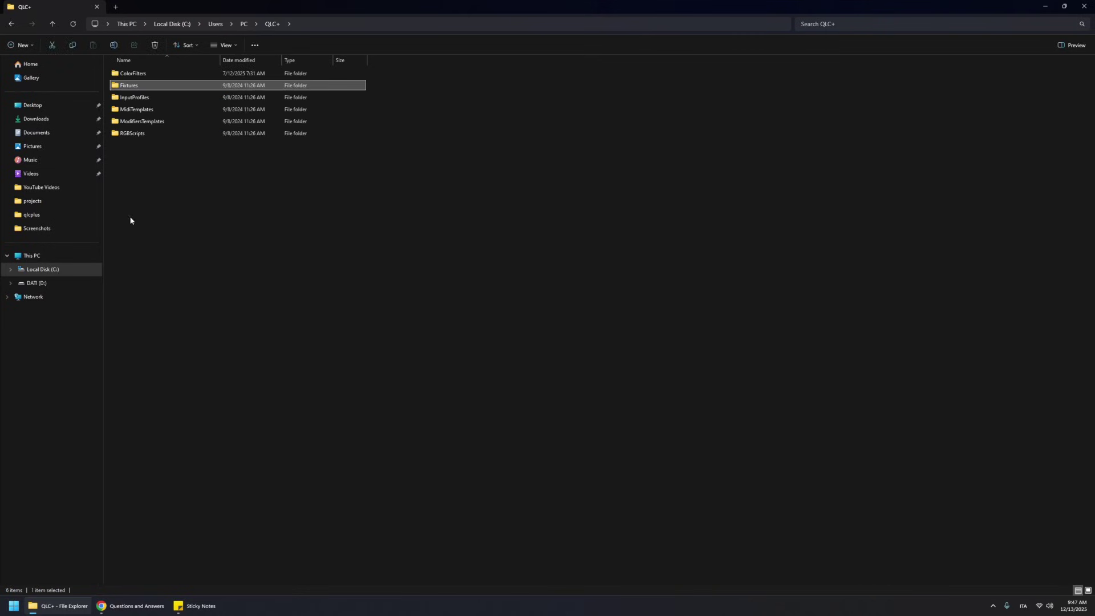
{"action": "double_click", "coordinate": [146, 101]}
{"action": "left_click", "coordinate": [273, 24]}
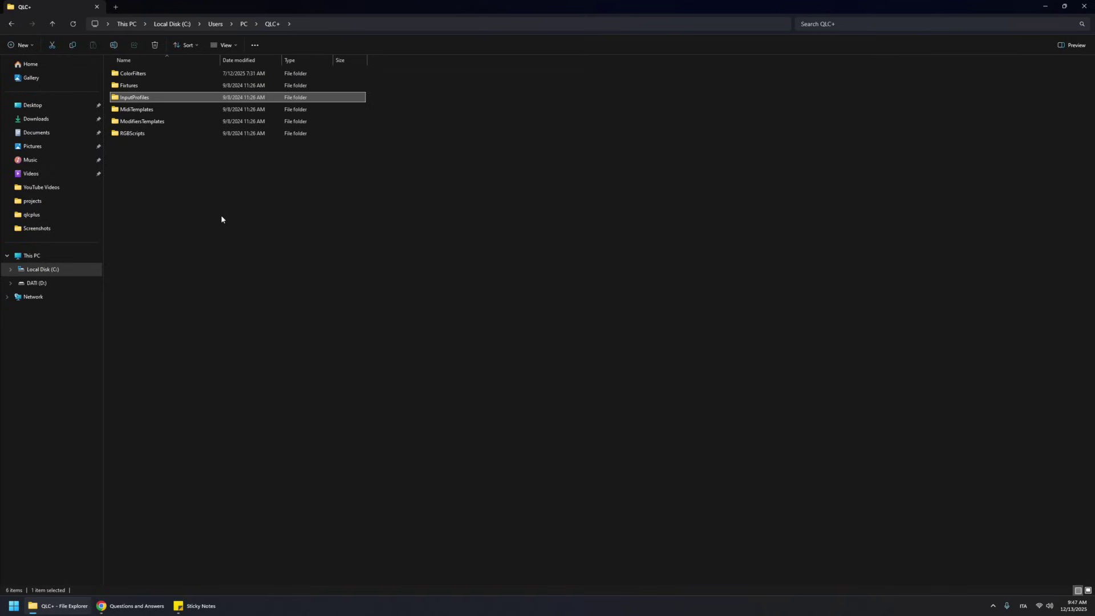
{"action": "left_click", "coordinate": [164, 184]}
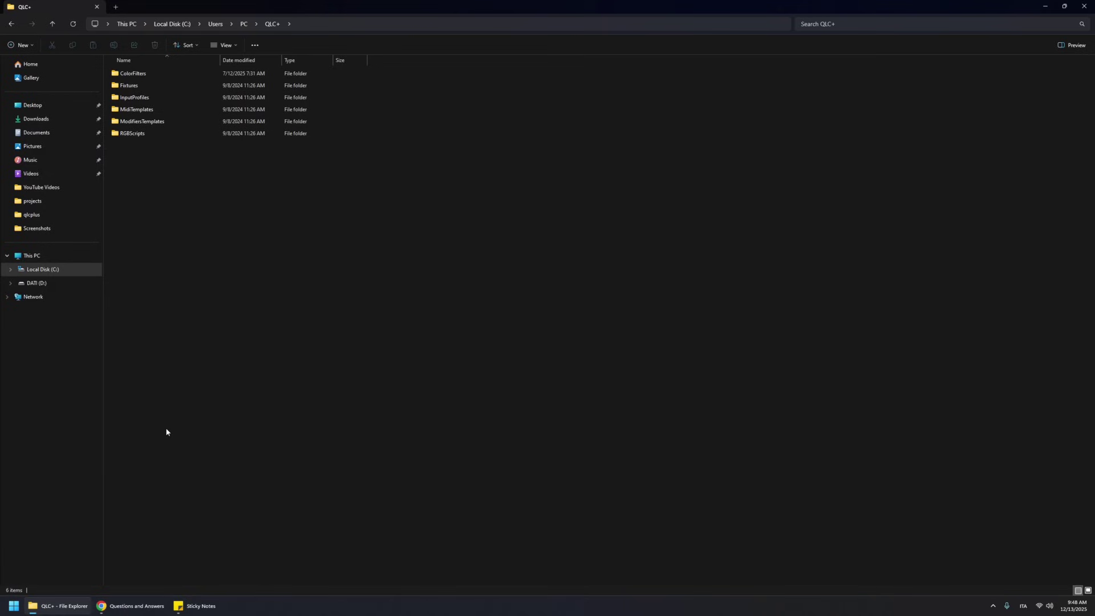
- Find the Registry Editor with a system search for "reg" and launch it, allowing it to make changes
{"action": "left_click", "coordinate": [12, 608]}
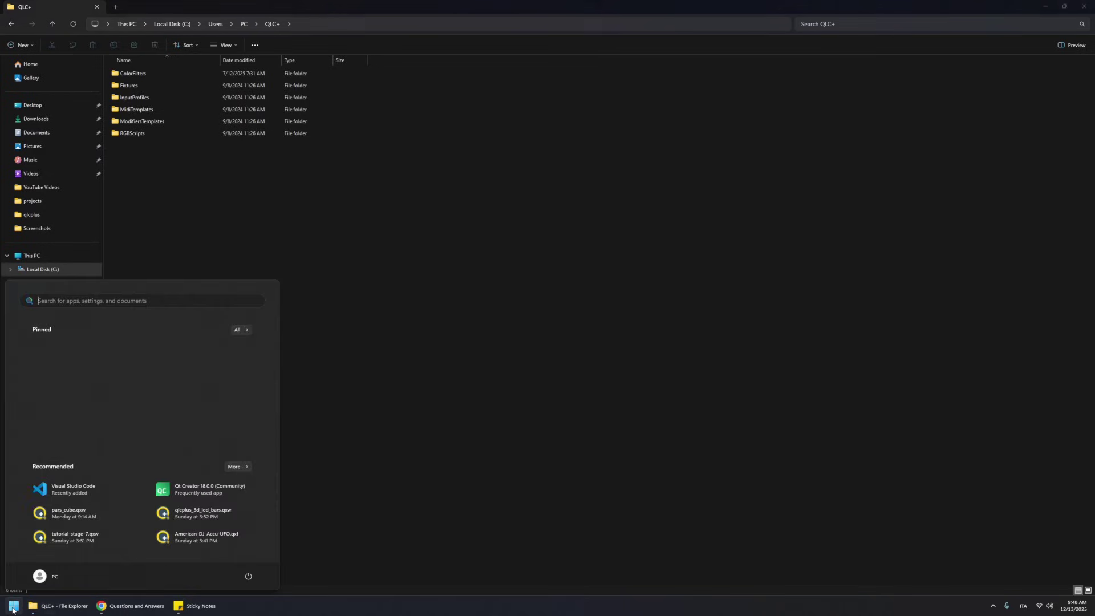
{"action": "type", "text": "reg"}
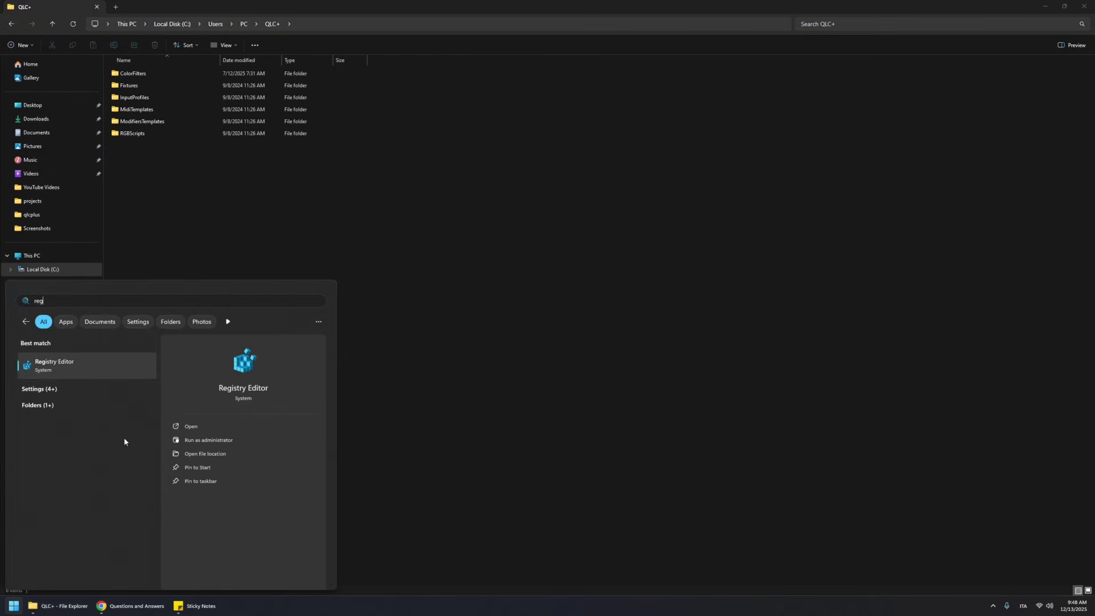
{"action": "left_click", "coordinate": [69, 368]}
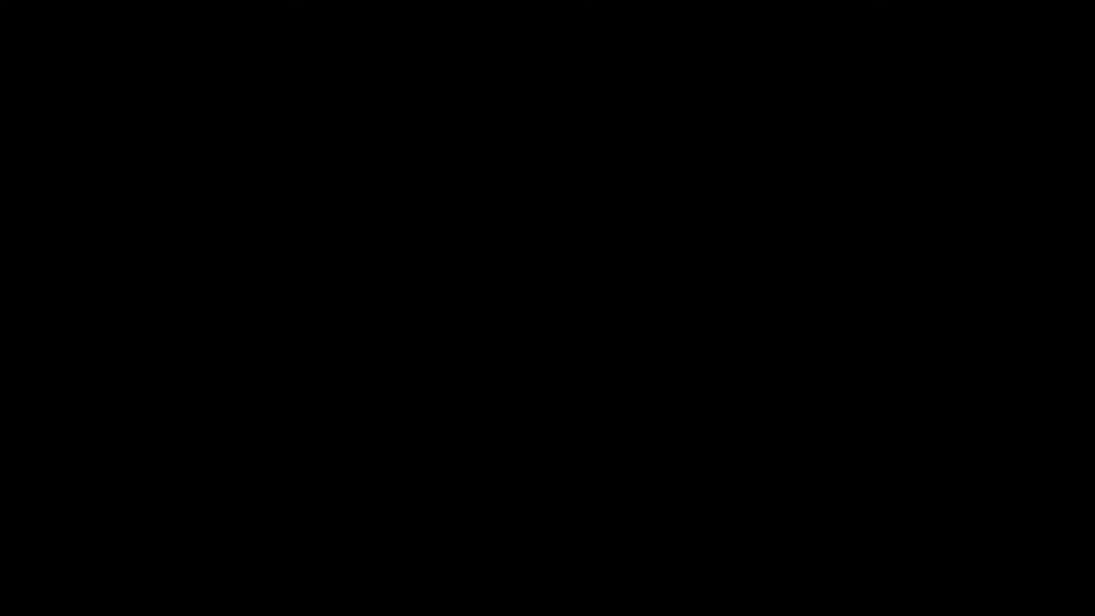
{"action": "left_click", "coordinate": [511, 371]}
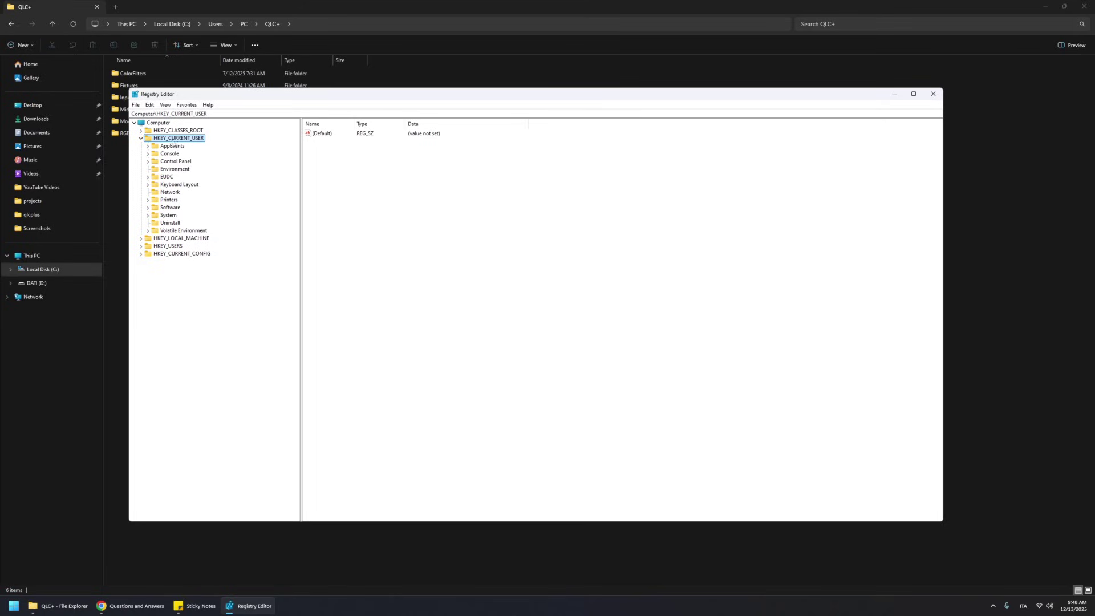
- Expand the Software key under HKEY_CURRENT_USER down to qlcplus and its Q Light Controller Plus subkey
{"action": "left_click", "coordinate": [147, 208]}
{"action": "scroll", "coordinate": [240, 332], "scroll_direction": "down", "scroll_amount": 2}
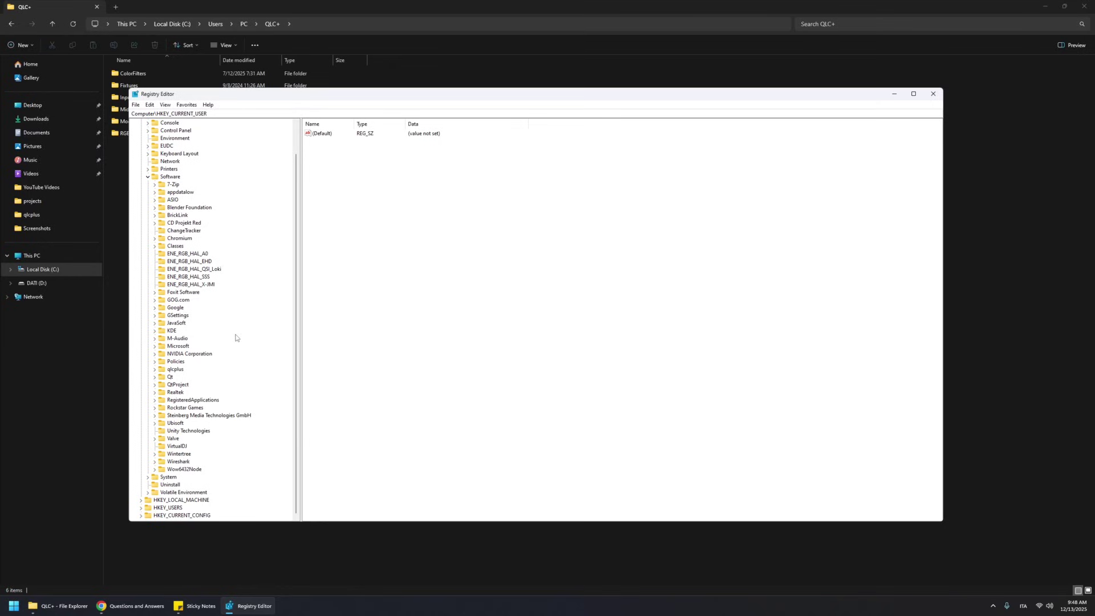
{"action": "left_click", "coordinate": [174, 371]}
{"action": "left_click", "coordinate": [155, 369]}
{"action": "left_click", "coordinate": [162, 369]}
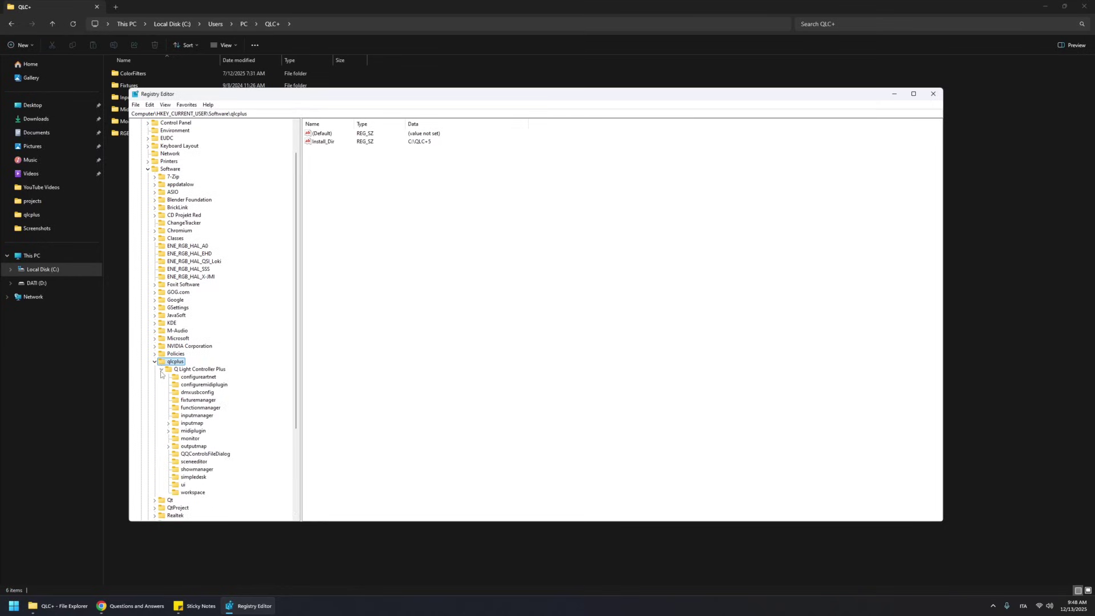
- Select the Q Light Controller Plus key and look over its full list of subkeys
{"action": "left_click", "coordinate": [199, 369]}
{"action": "scroll", "coordinate": [247, 344], "scroll_direction": "down", "scroll_amount": 5}
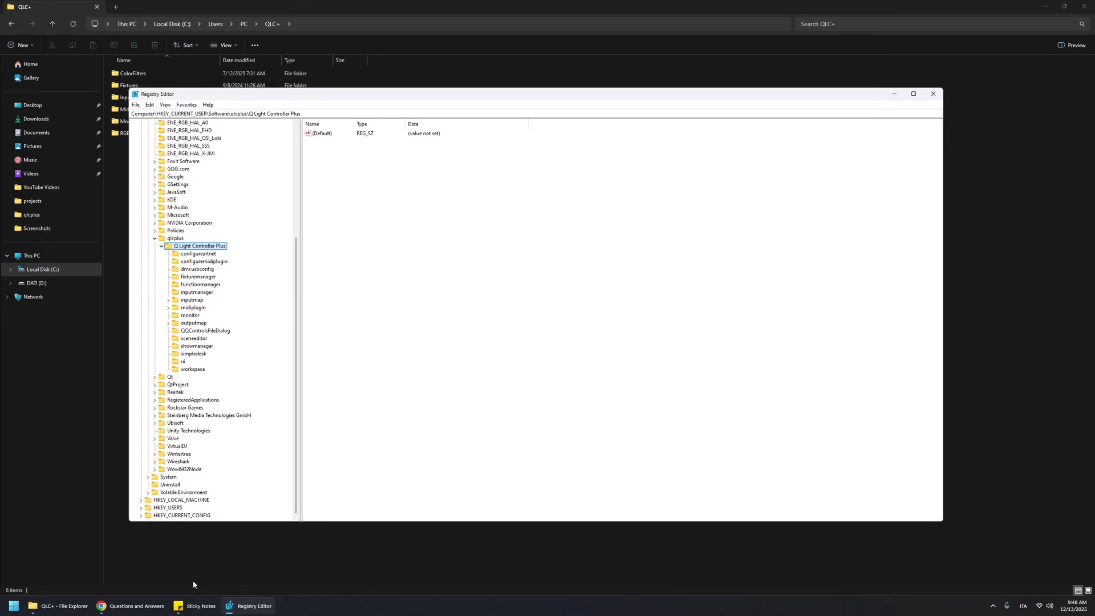
- Switch to the QLC+ documentation in Chrome and review the configuration locations on the Parameters Tuning page of the Advanced section
{"action": "left_click", "coordinate": [133, 605]}
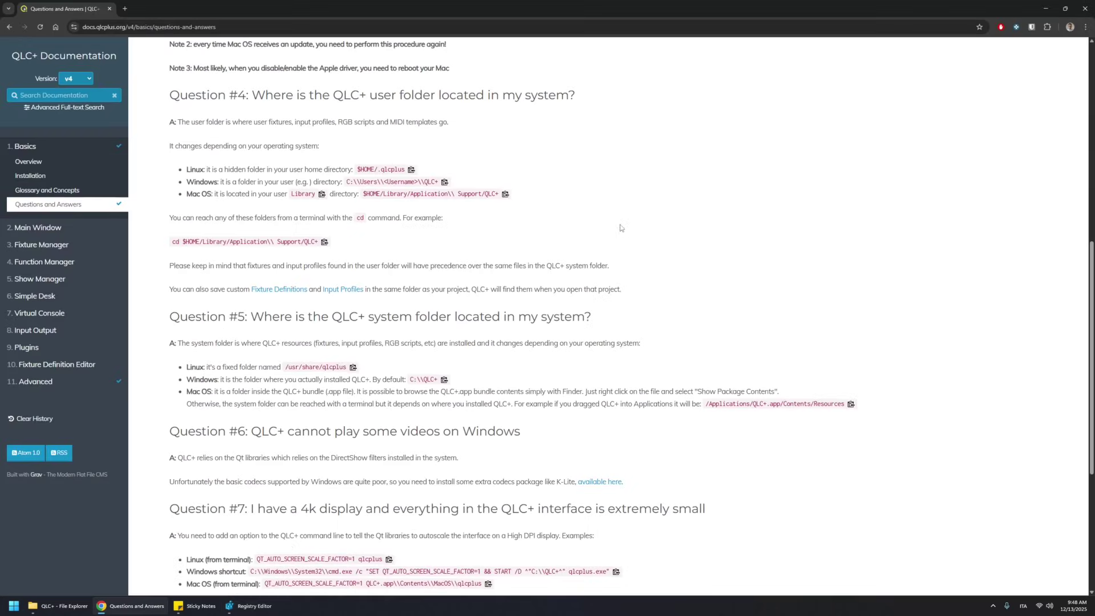
{"action": "left_click", "coordinate": [38, 385]}
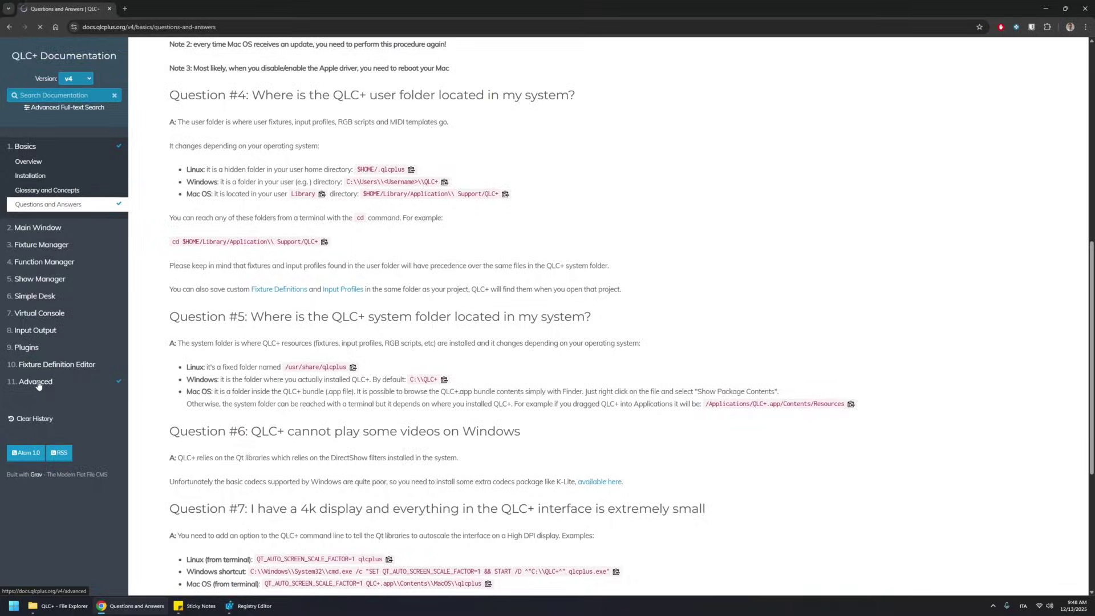
{"action": "left_click", "coordinate": [49, 375]}
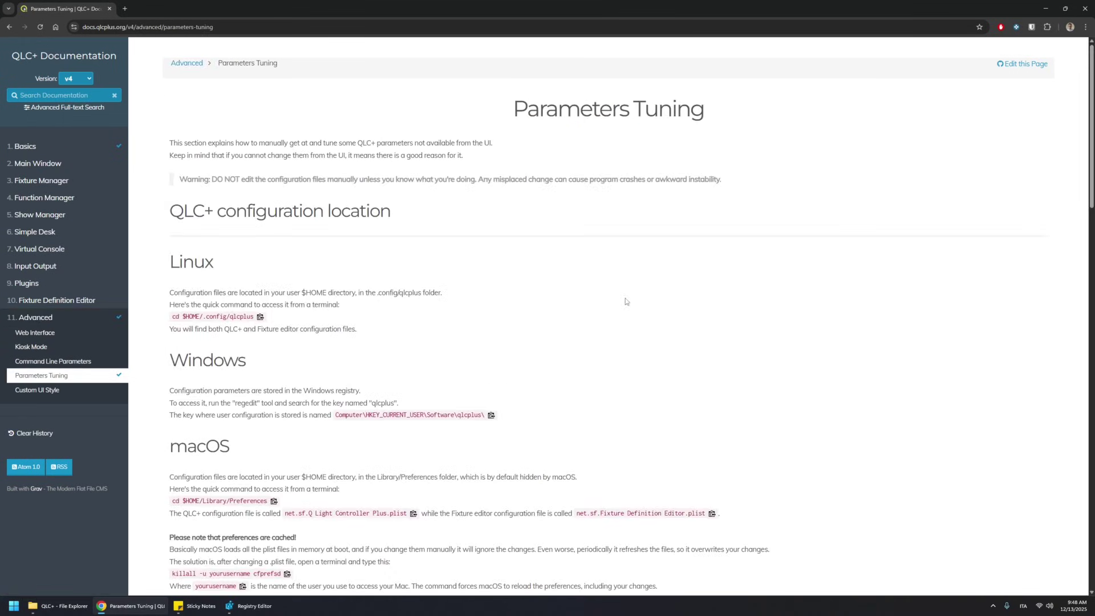
{"action": "scroll", "coordinate": [626, 301], "scroll_direction": "down", "scroll_amount": 2}
{"action": "left_click_drag", "start_coordinate": [390, 516], "coordinate": [150, 165]}
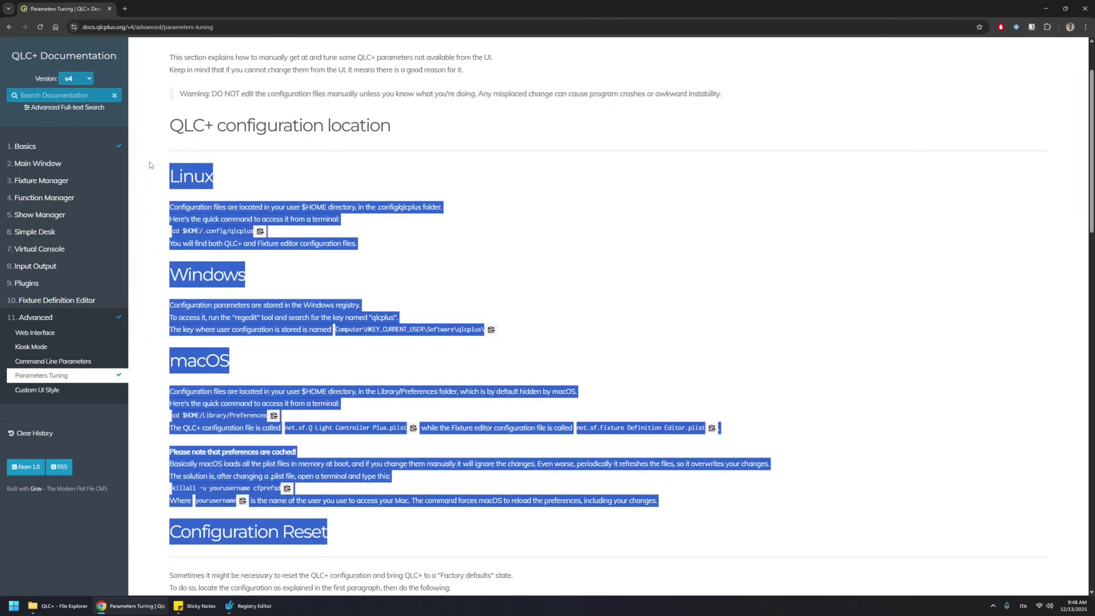
{"action": "left_click", "coordinate": [578, 266]}
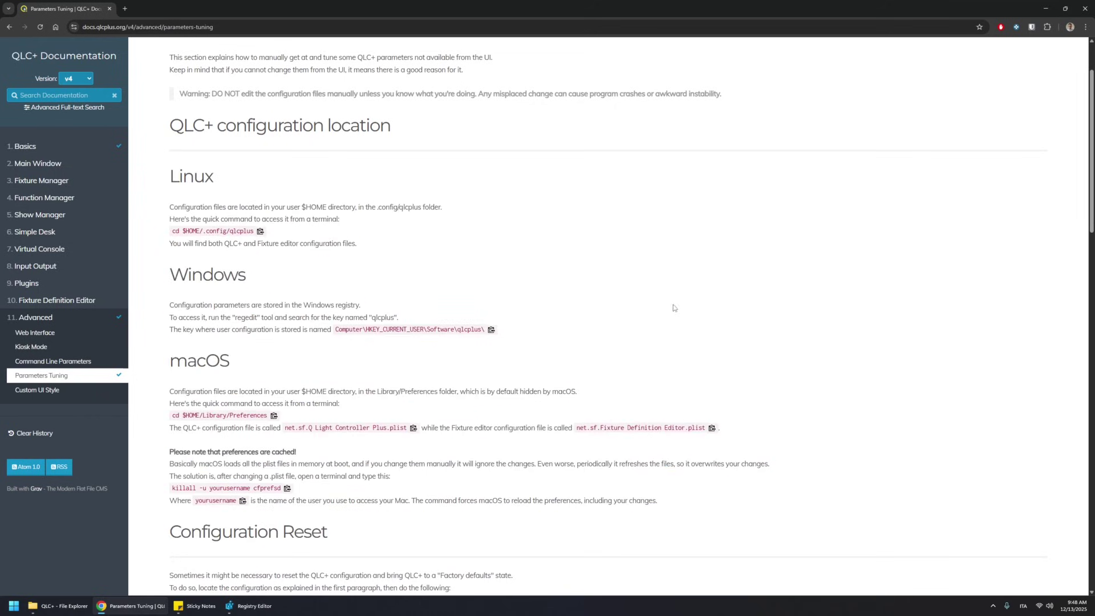
- Return to the Registry Editor and inspect the values of the configureartnet, functionmanager and fixturemanager subkeys
{"action": "key", "text": "alt+Tab"}
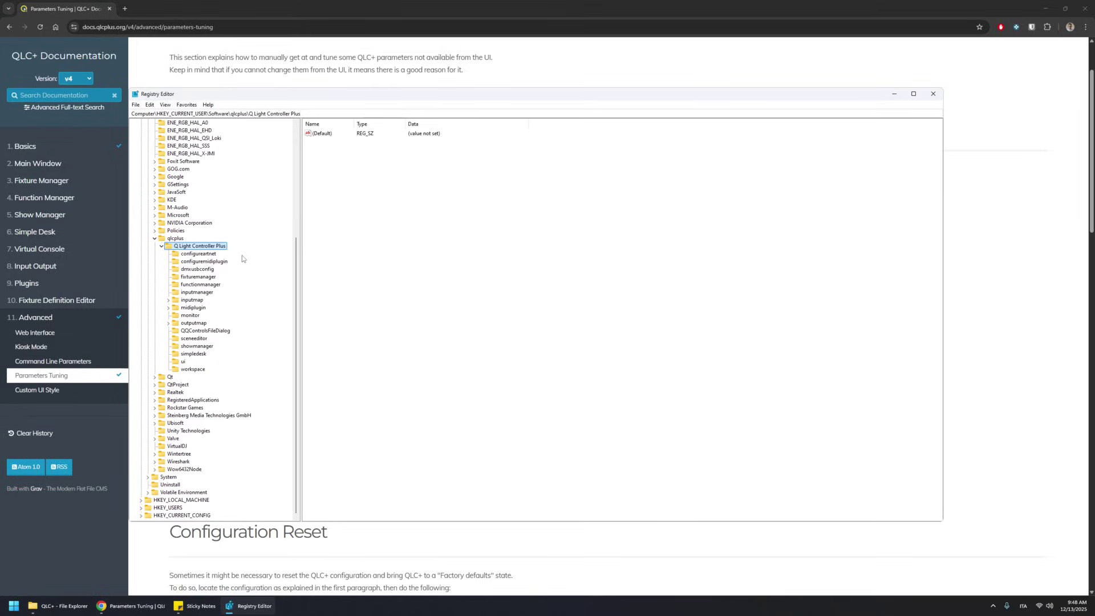
{"action": "left_click", "coordinate": [203, 254]}
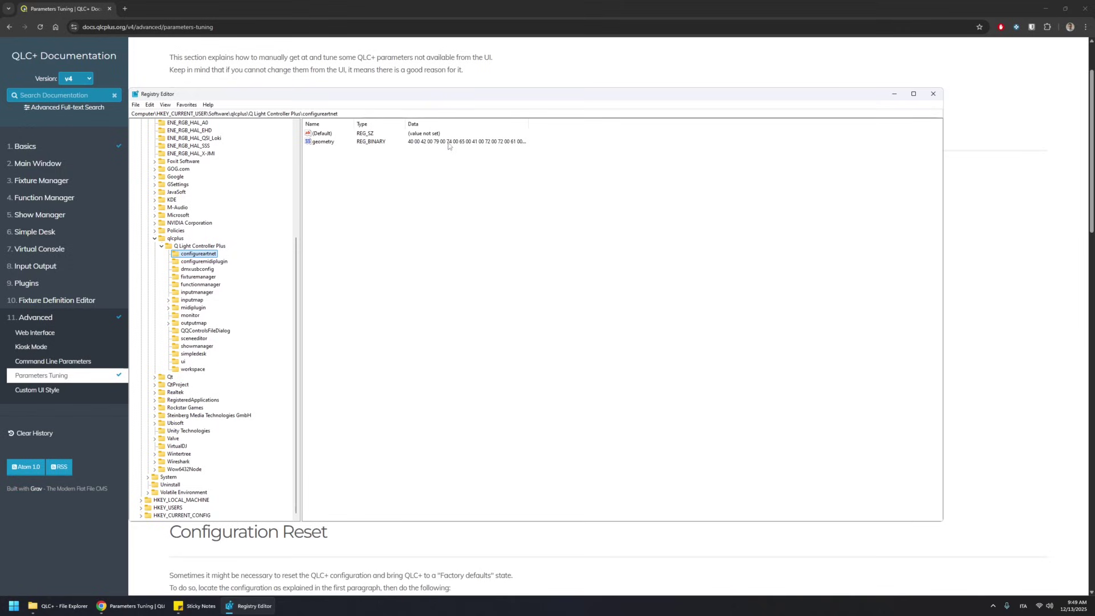
{"action": "left_click", "coordinate": [198, 284]}
{"action": "left_click", "coordinate": [199, 277]}
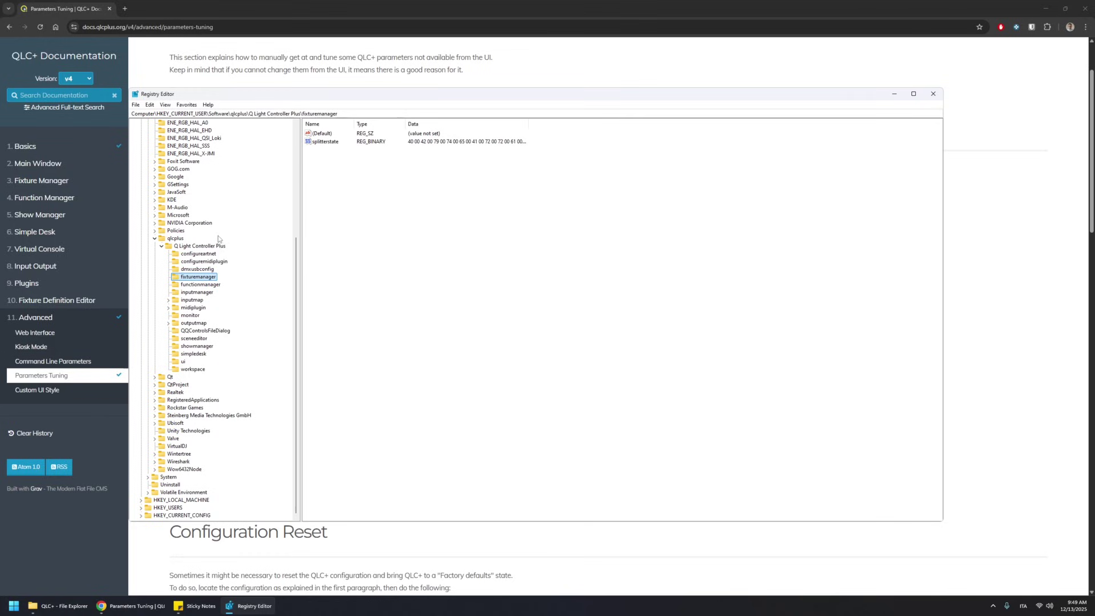
- Go back to the Parameters Tuning page and review its Configuration Reset, Parameters syntax and Parameters list sections
{"action": "left_click", "coordinate": [432, 543]}
{"action": "scroll", "coordinate": [539, 371], "scroll_direction": "down", "scroll_amount": 4}
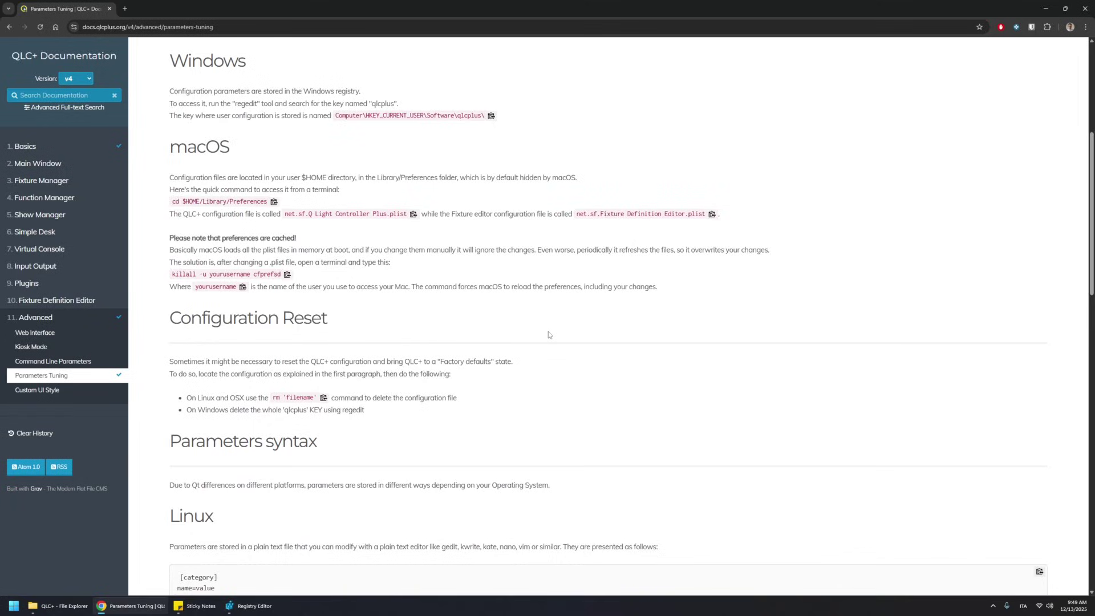
{"action": "scroll", "coordinate": [549, 331], "scroll_direction": "down", "scroll_amount": 4}
{"action": "scroll", "coordinate": [641, 285], "scroll_direction": "down", "scroll_amount": 3}
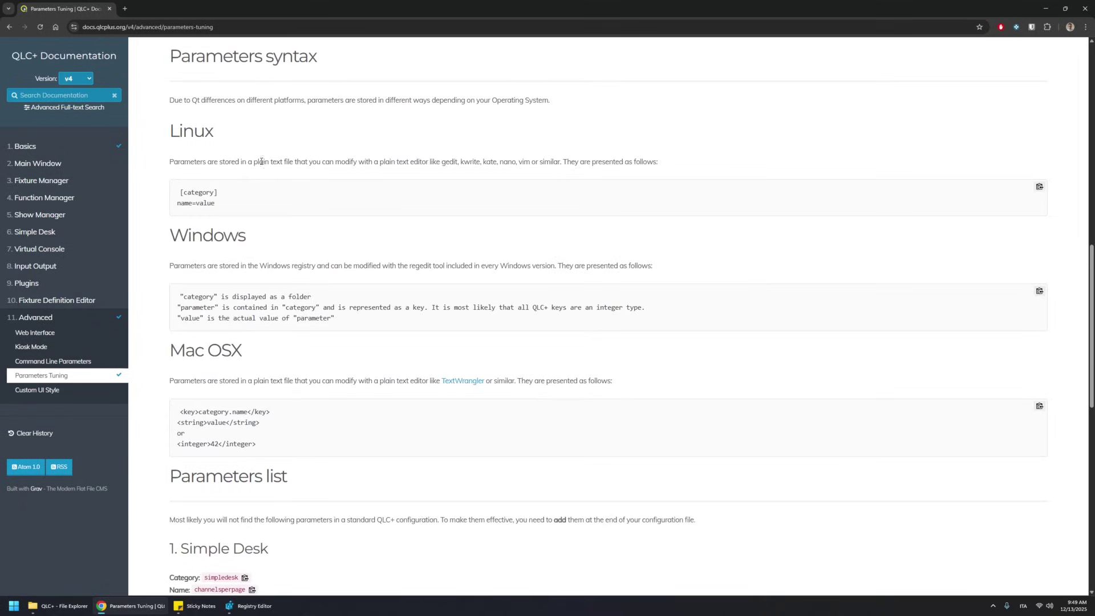
{"action": "scroll", "coordinate": [679, 373], "scroll_direction": "down", "scroll_amount": 2}
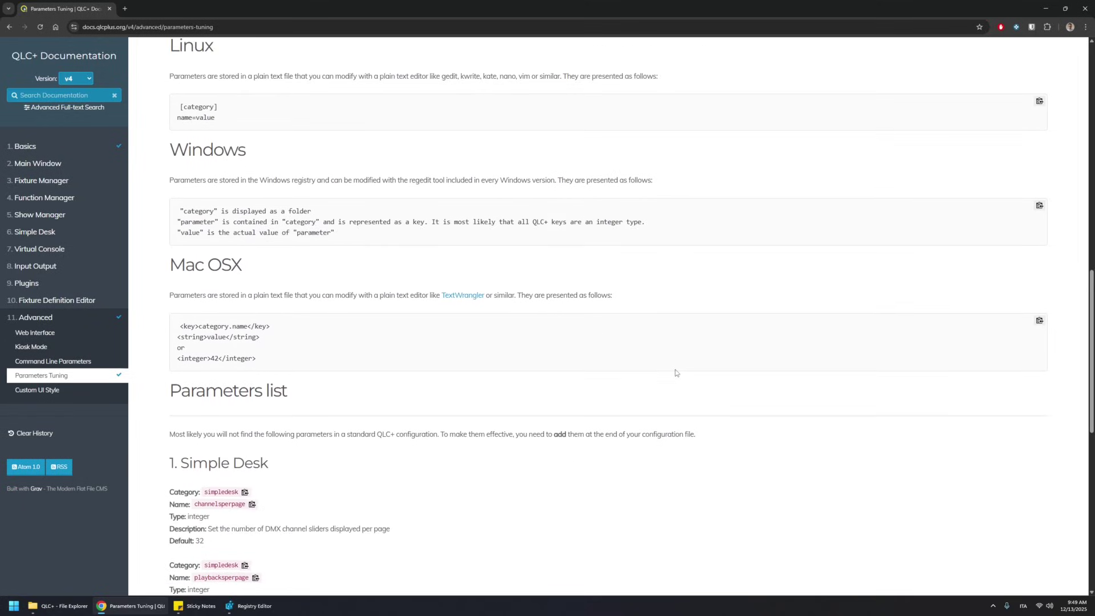
{"action": "scroll", "coordinate": [655, 364], "scroll_direction": "down", "scroll_amount": 5}
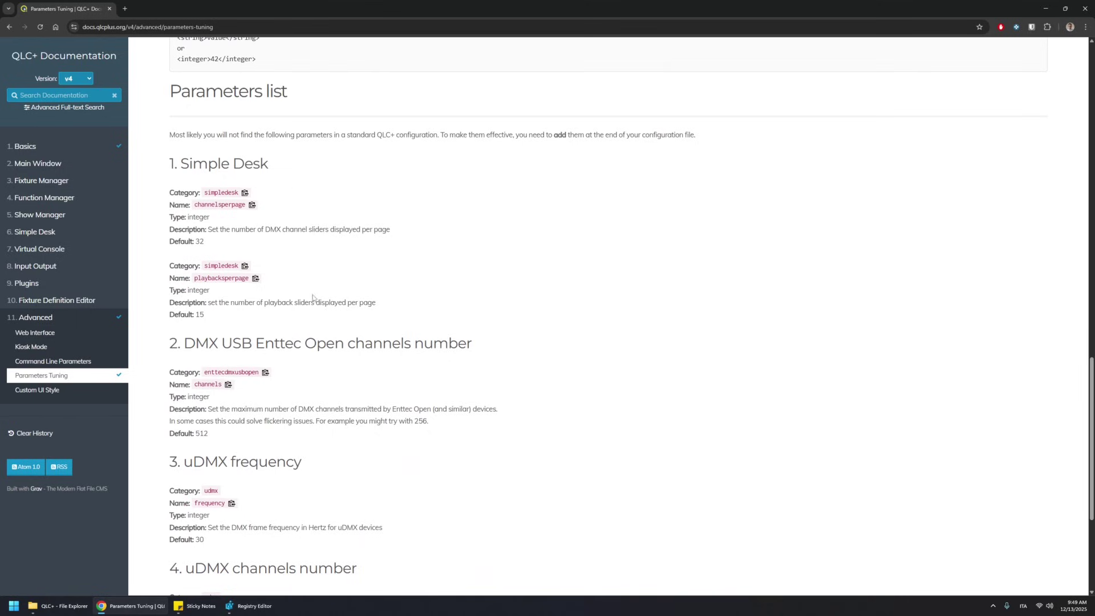
{"action": "scroll", "coordinate": [632, 310], "scroll_direction": "down", "scroll_amount": 4}
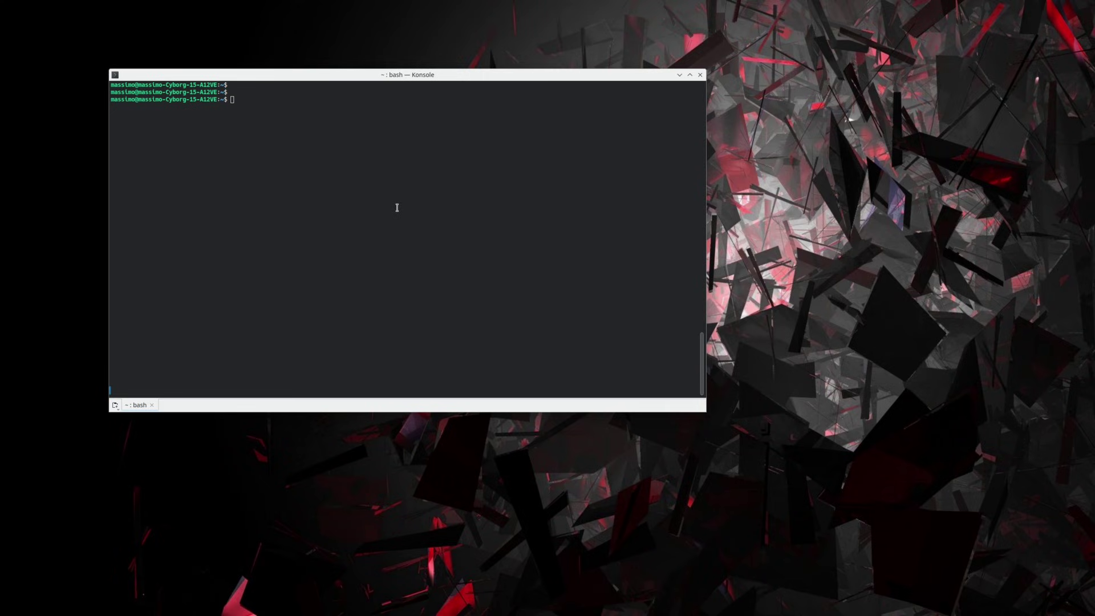
- List the contents of the Linux system folder with ll /usr/share/qlcplus/ in the terminal
{"action": "left_click", "coordinate": [397, 208]}
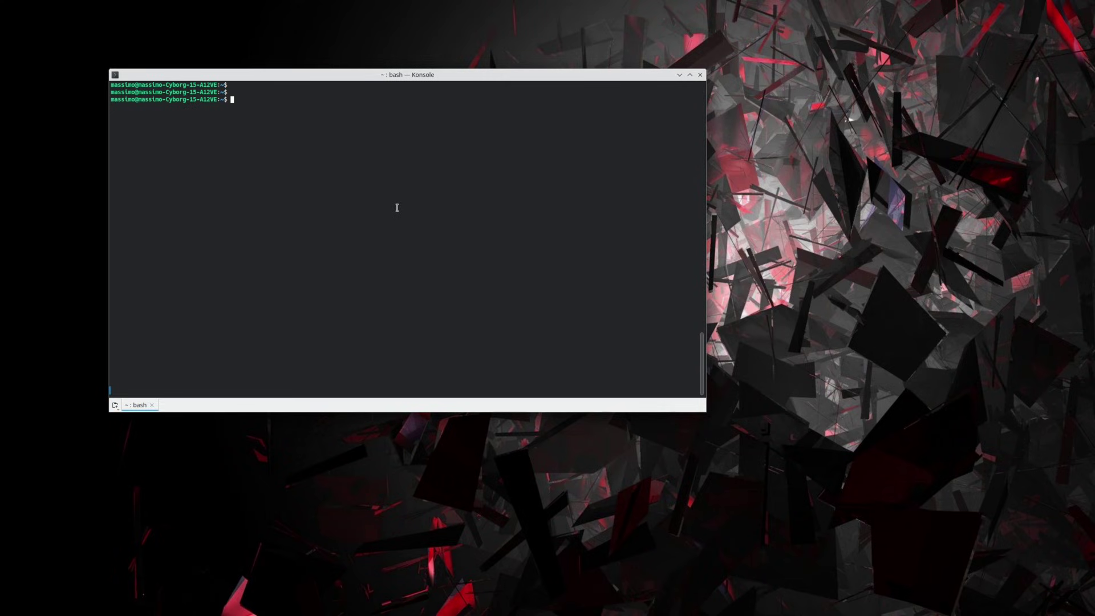
{"action": "type", "text": "ll /usr/sh"}
{"action": "key", "text": "Tab"}
{"action": "type", "text": "qlc"}
{"action": "key", "text": "Tab"}
{"action": "key", "text": "Return"}
{"action": "key", "text": "Return"}
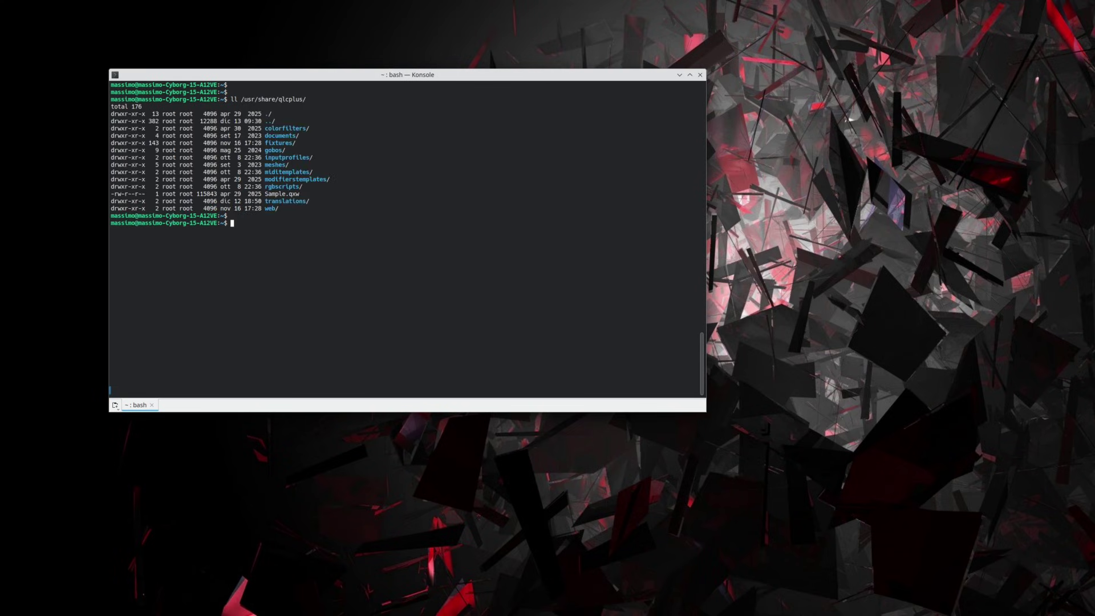
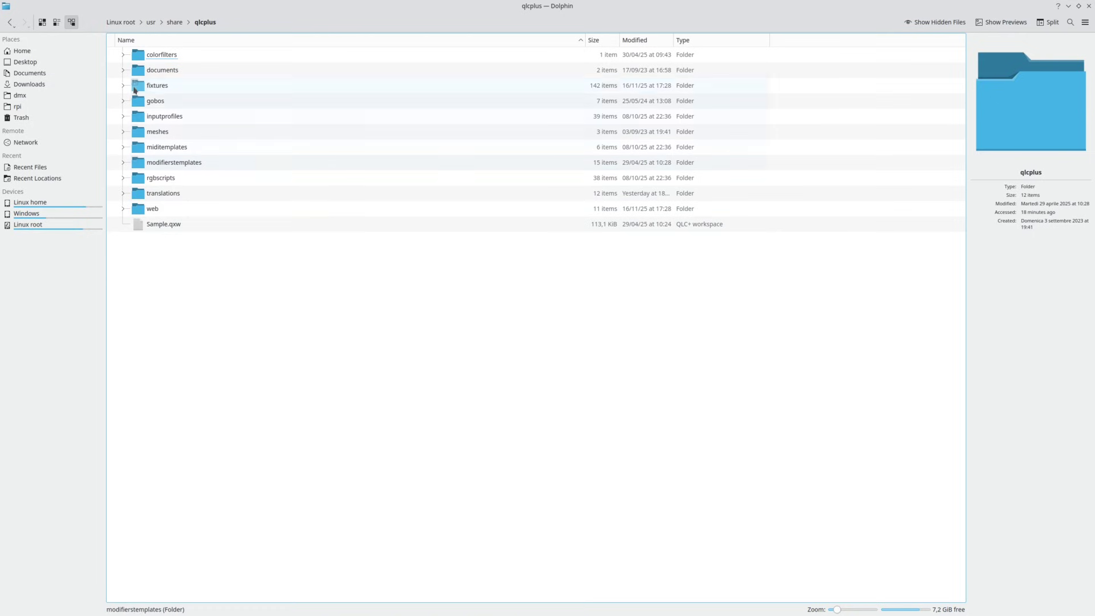
- Look through the manufacturer folders in the system folder's fixtures subfolder and return to qlcplus
{"action": "left_click", "coordinate": [239, 85]}
{"action": "scroll", "coordinate": [284, 246], "scroll_direction": "down", "scroll_amount": 5}
{"action": "scroll", "coordinate": [285, 247], "scroll_direction": "down", "scroll_amount": 5}
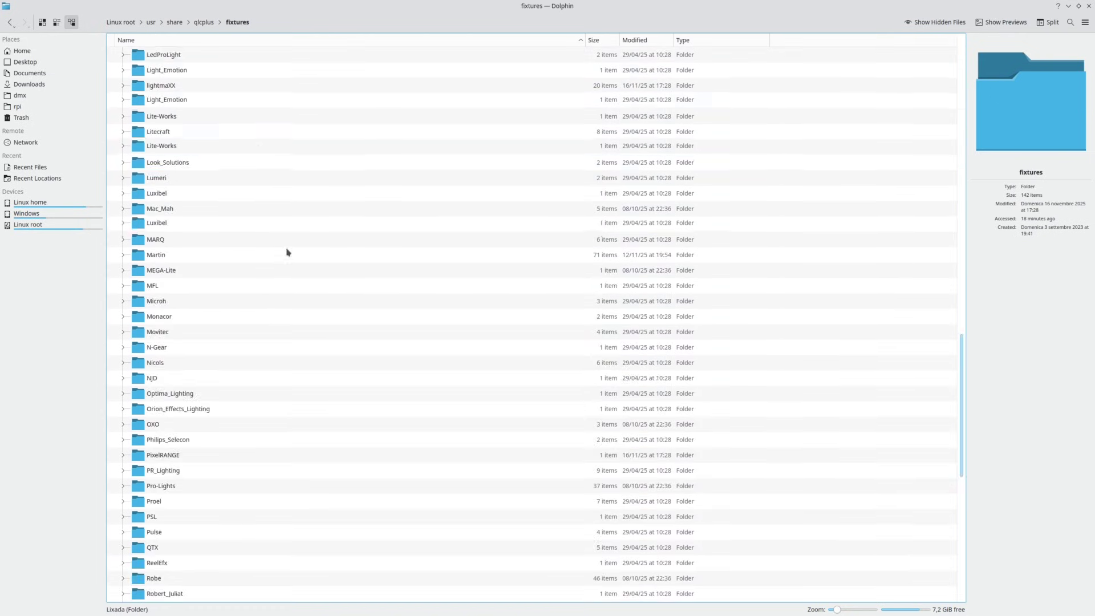
{"action": "scroll", "coordinate": [245, 142], "scroll_direction": "up", "scroll_amount": 15}
{"action": "key", "text": "BackSpace"}
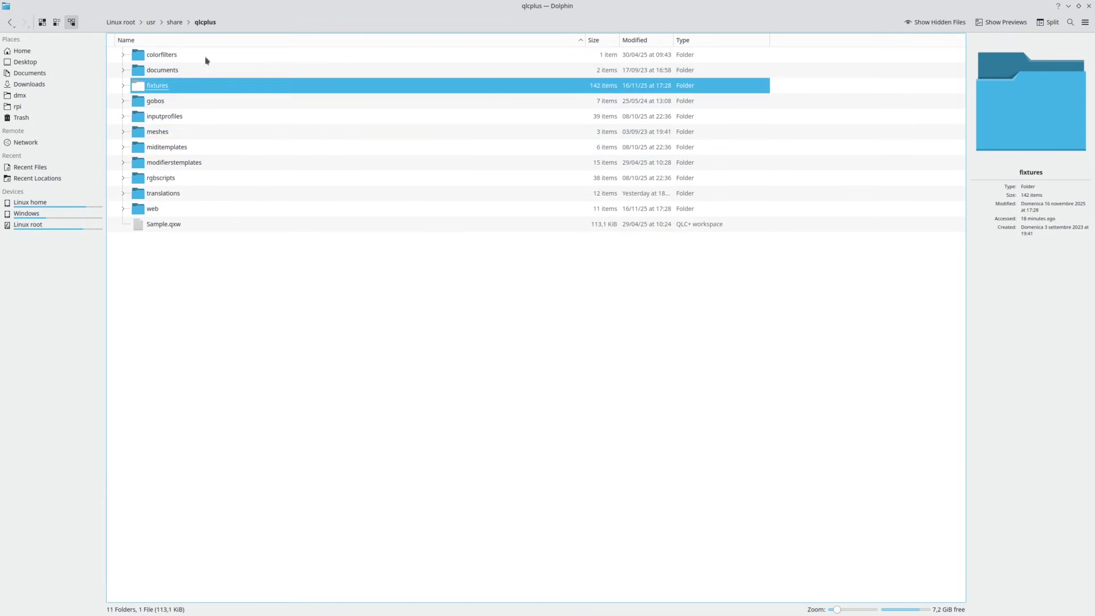
- Check the contents of the system folder's inputprofiles and rgbscripts subfolders and return to qlcplus
{"action": "left_click", "coordinate": [177, 117]}
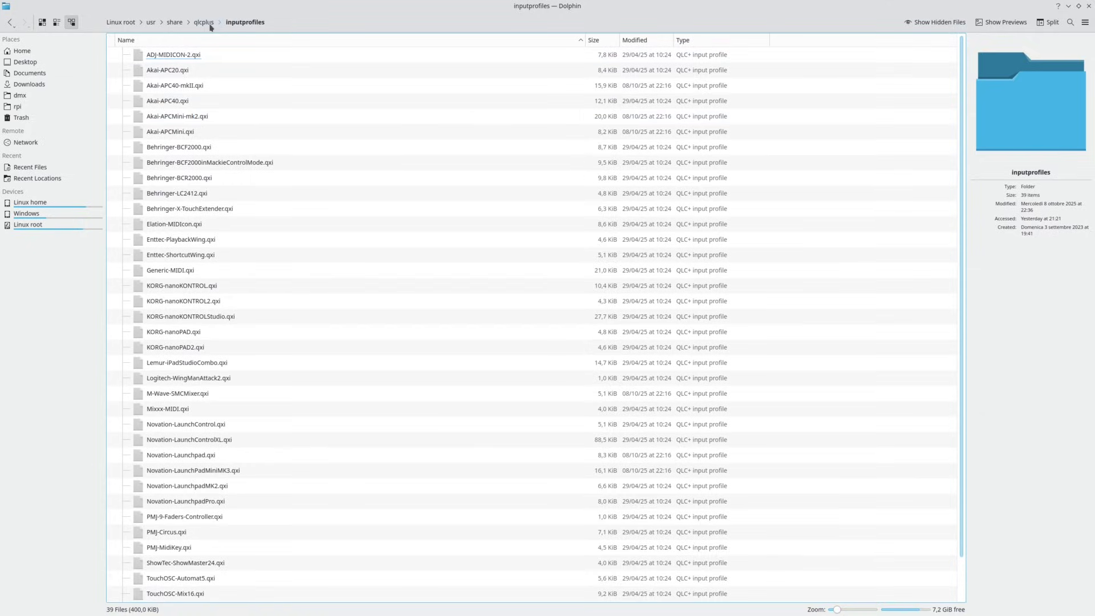
{"action": "left_click", "coordinate": [210, 26]}
{"action": "left_click", "coordinate": [151, 182]}
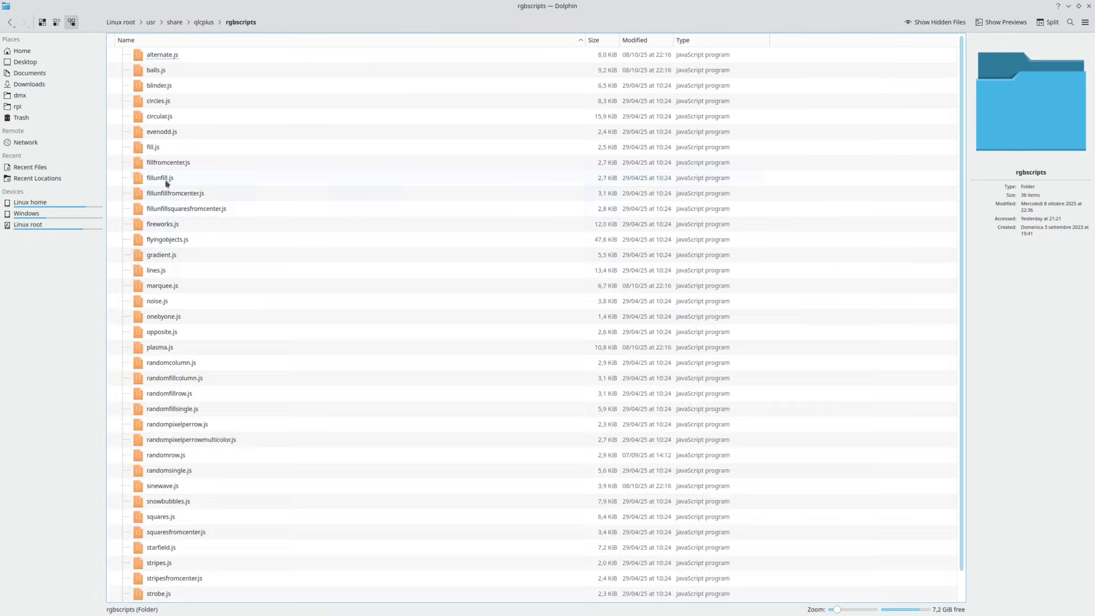
{"action": "left_click", "coordinate": [204, 22]}
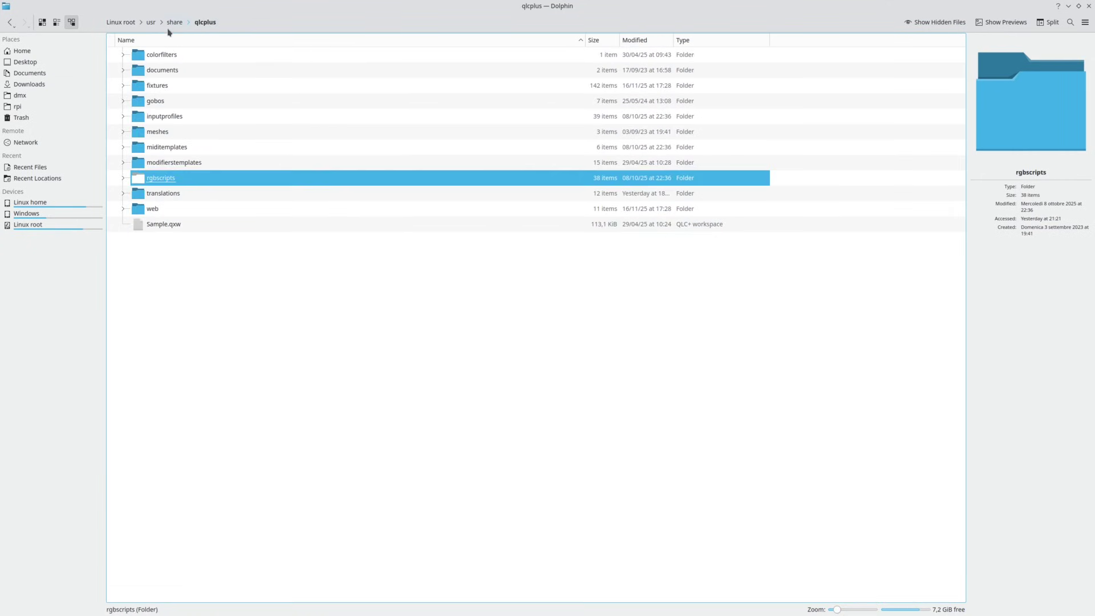
- Go to the Home folder, show hidden files and open the .qlcplus user folder
{"action": "left_click", "coordinate": [22, 51]}
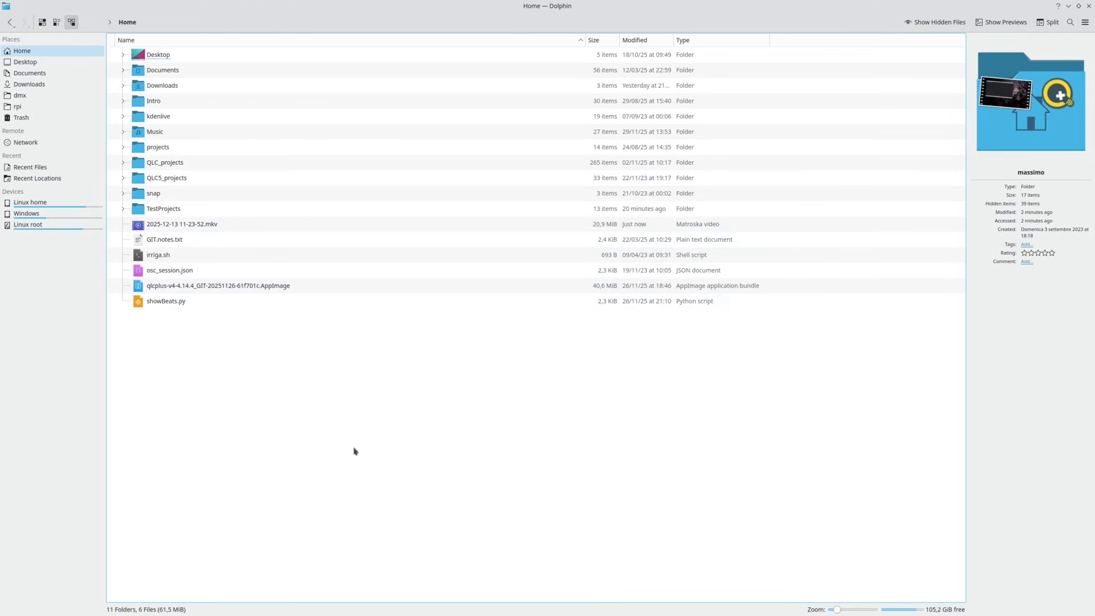
{"action": "left_click", "coordinate": [202, 18]}
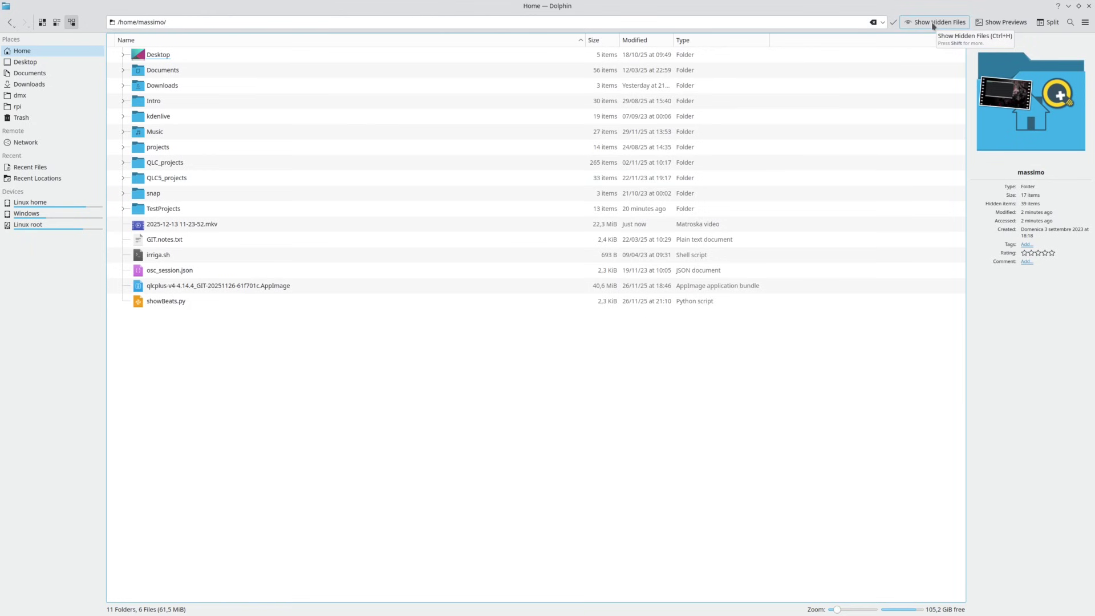
{"action": "left_click", "coordinate": [935, 26]}
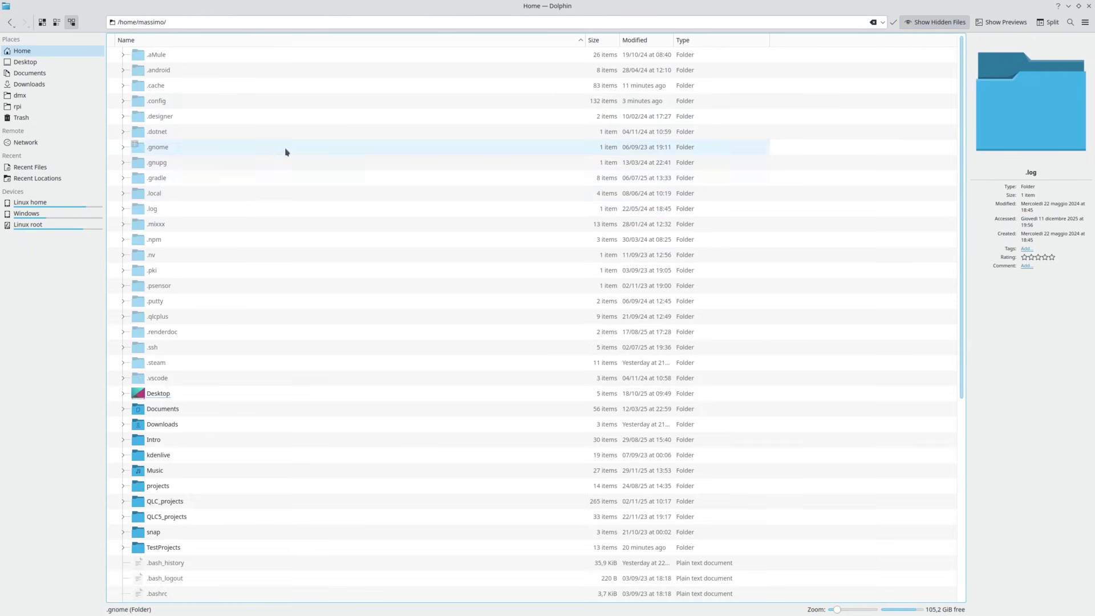
{"action": "double_click", "coordinate": [173, 319]}
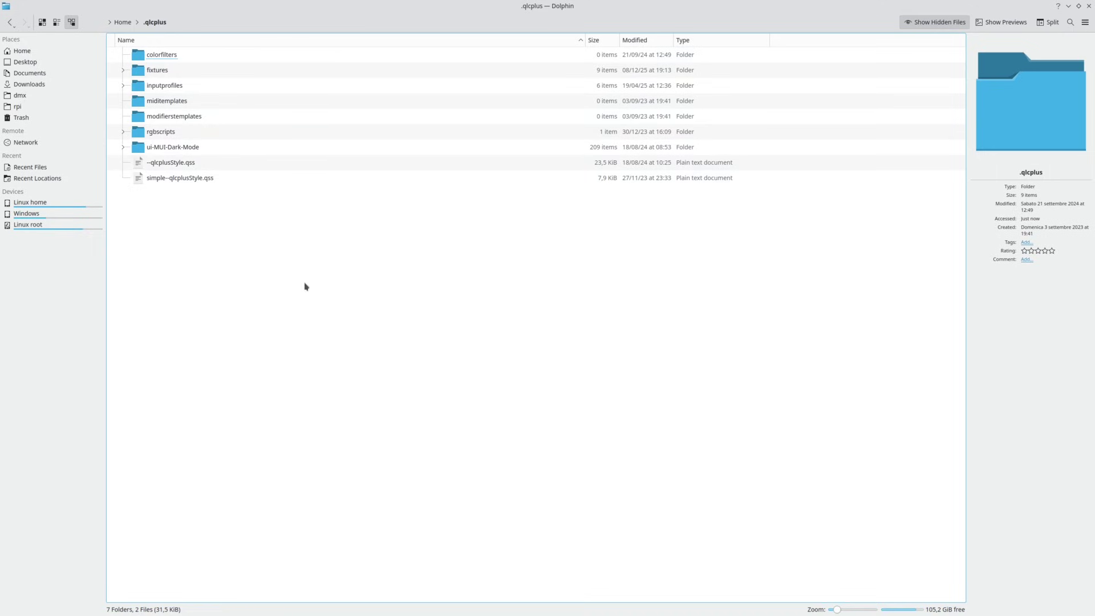
- Check the contents of the fixtures and rgbscripts subfolders in .qlcplus and return to .qlcplus
{"action": "double_click", "coordinate": [163, 70]}
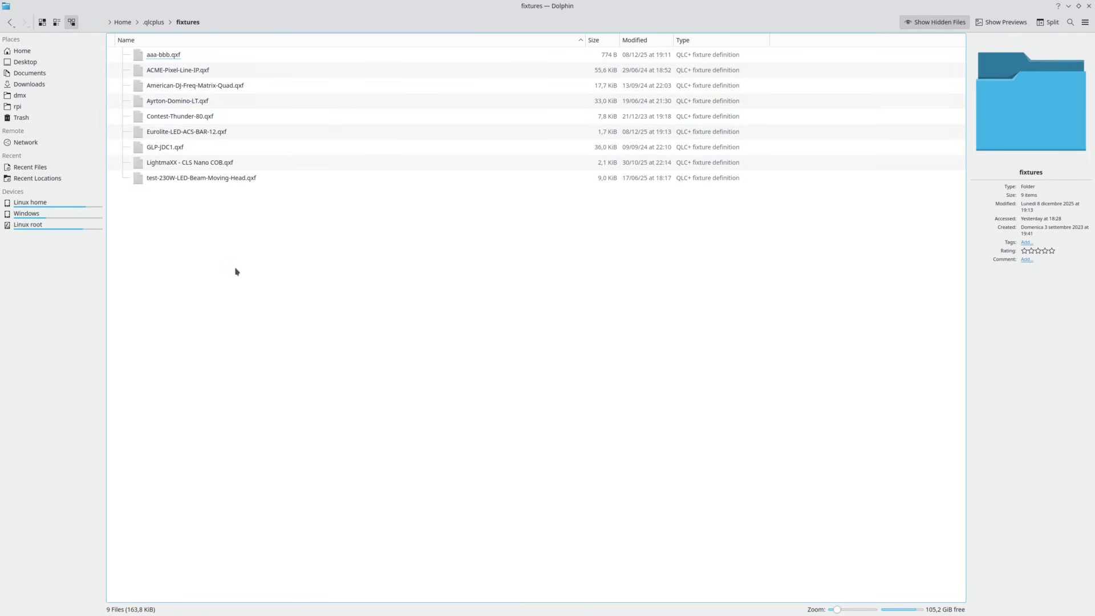
{"action": "left_click", "coordinate": [161, 22]}
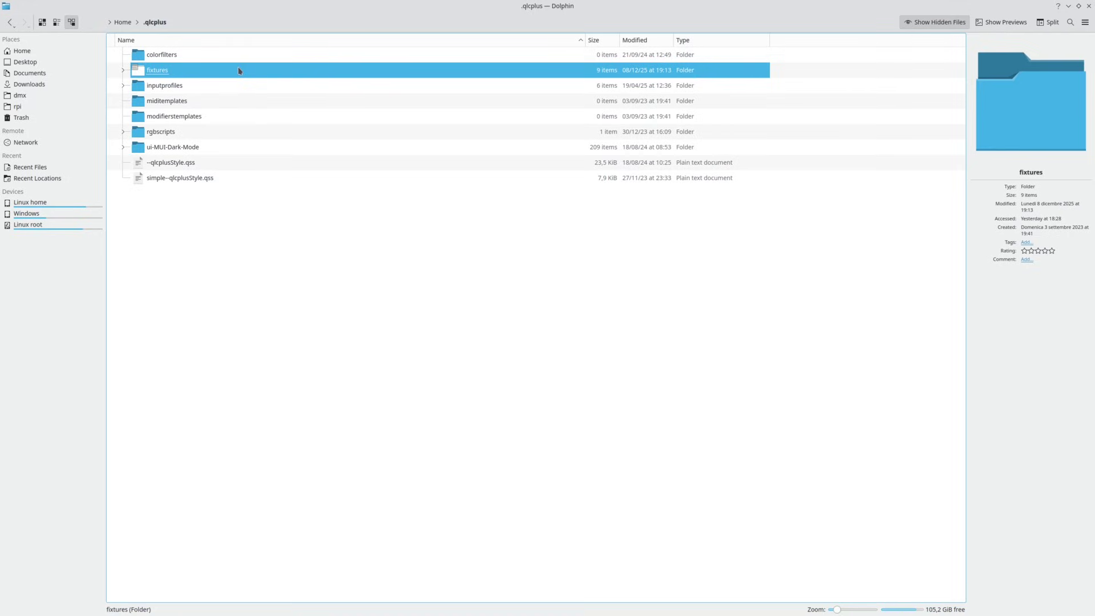
{"action": "double_click", "coordinate": [167, 133]}
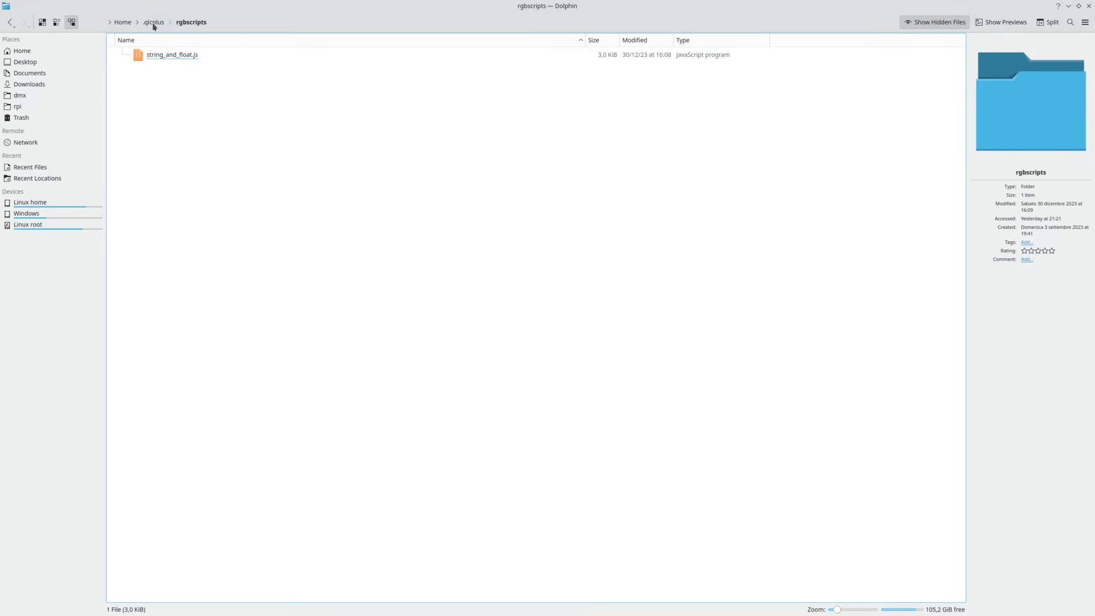
{"action": "left_click", "coordinate": [154, 22]}
{"action": "left_click", "coordinate": [265, 244]}
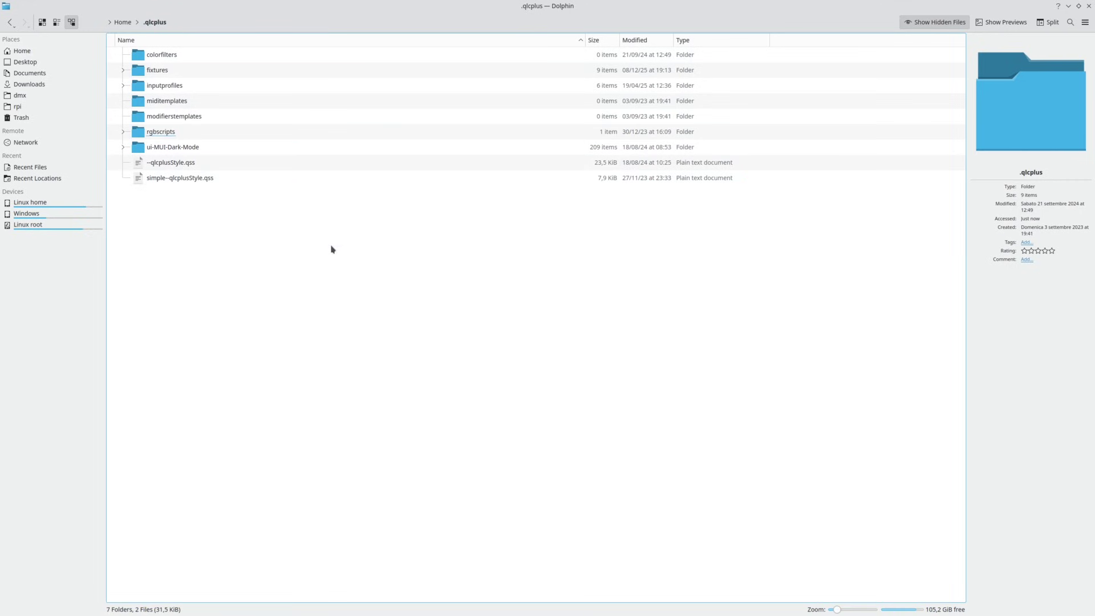
- Switch to the Konsole terminal, print the working directory with pwd and list the user folder with ll .qlcplus/
{"action": "key", "text": "alt+Tab"}
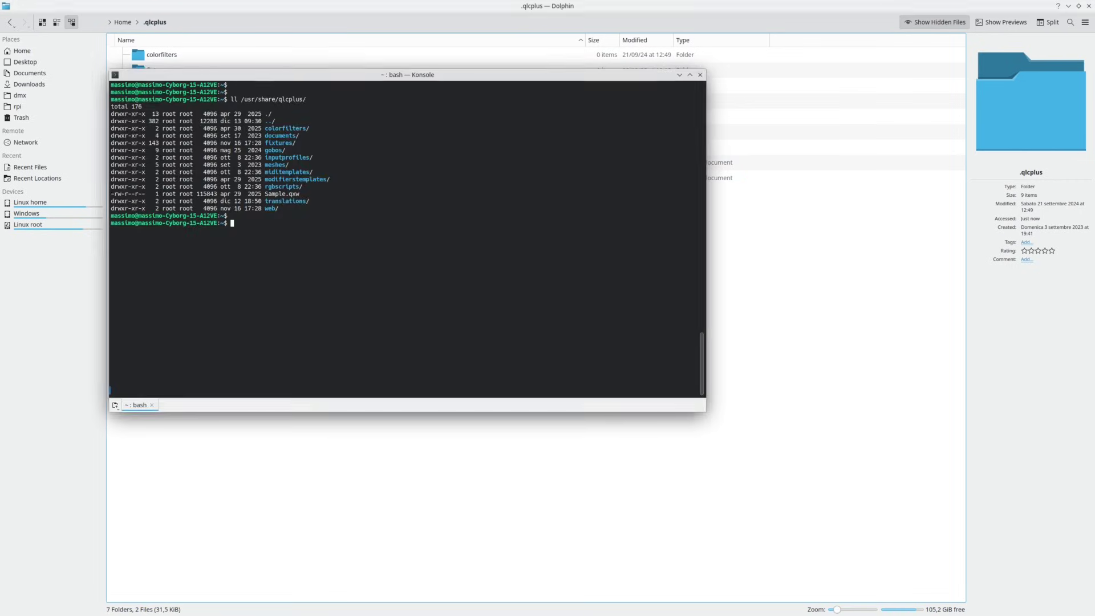
{"action": "type", "text": "pwd"}
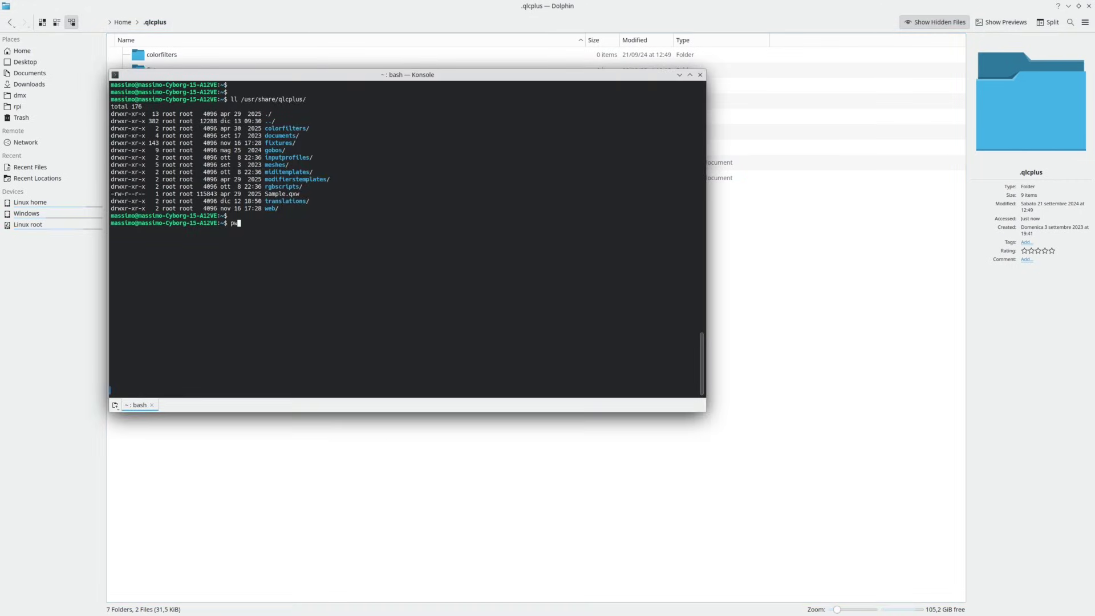
{"action": "key", "text": "Return"}
{"action": "key", "text": "Return"}
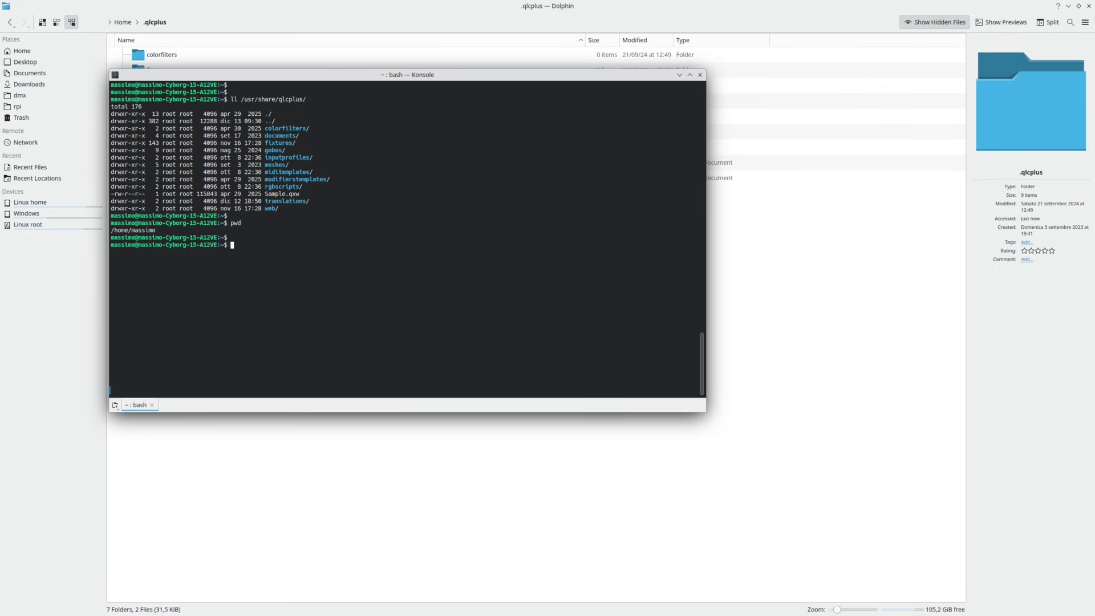
{"action": "type", "text": "ll .qlcplus/"}
{"action": "key", "text": "Return"}
{"action": "key", "text": "Return"}
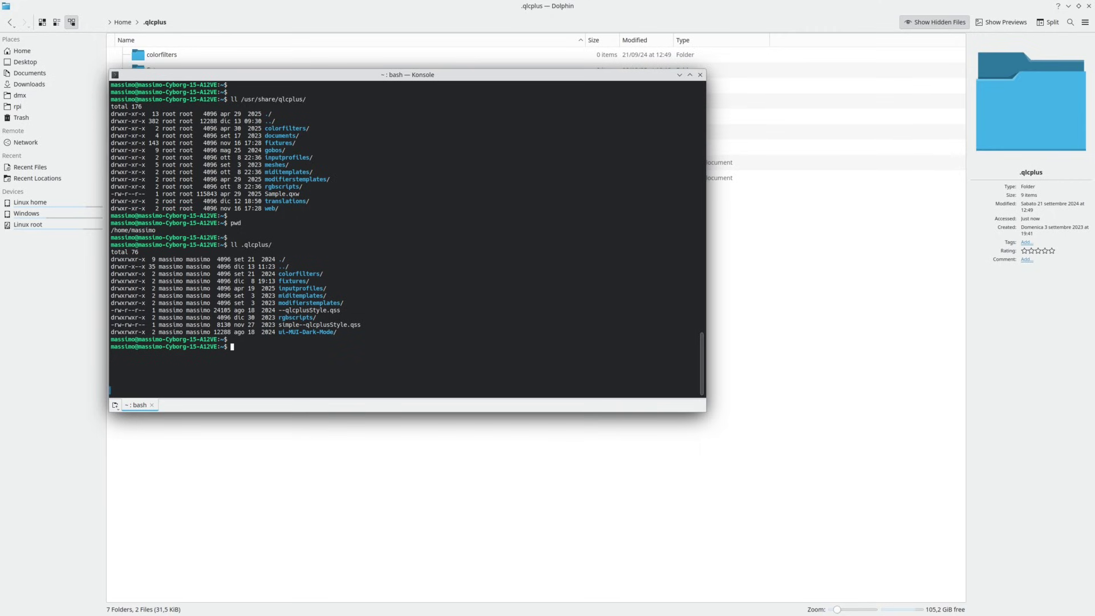
- List the QLC+ configuration file with ll .config/qlcplus/Q\ Light\ Controller\ Plus.conf
{"action": "type", "text": "ll .config/qlcplus/Q"}
{"action": "key", "text": "Tab"}
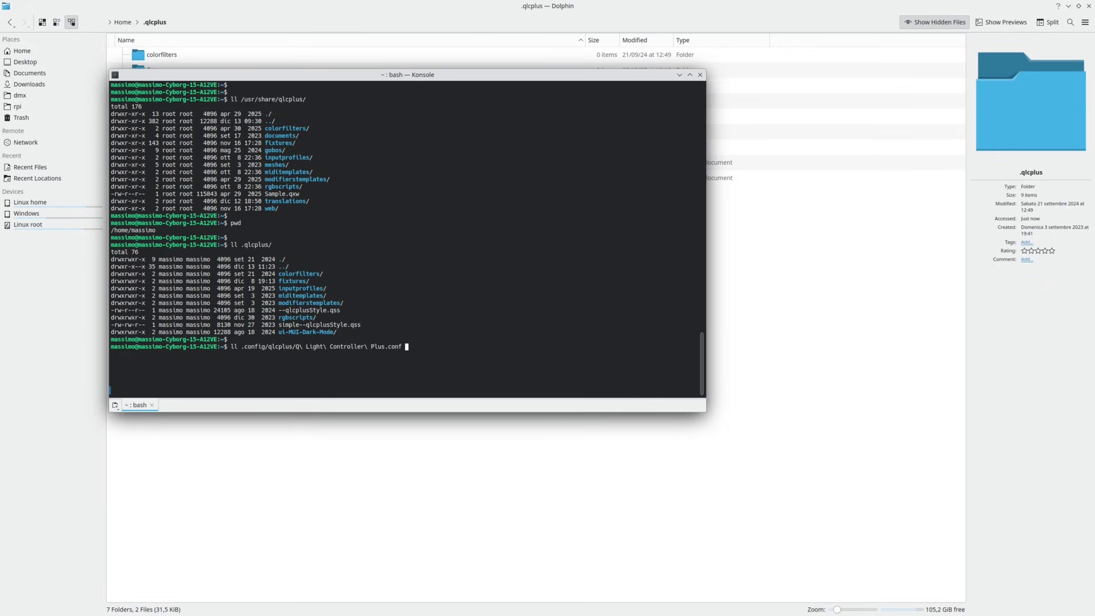
{"action": "key", "text": "Return"}
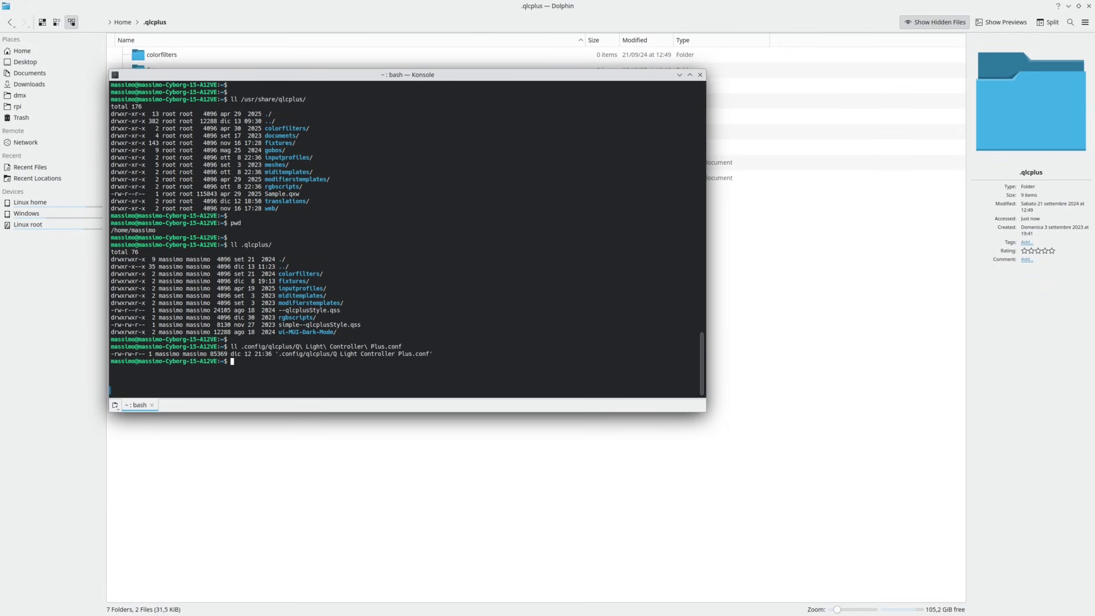
{"action": "key", "text": "Return"}
- Print the contents of .config/qlcplus/Q Light Controller Plus.conf by changing the last command from ll to cat
{"action": "key", "text": "Up"}
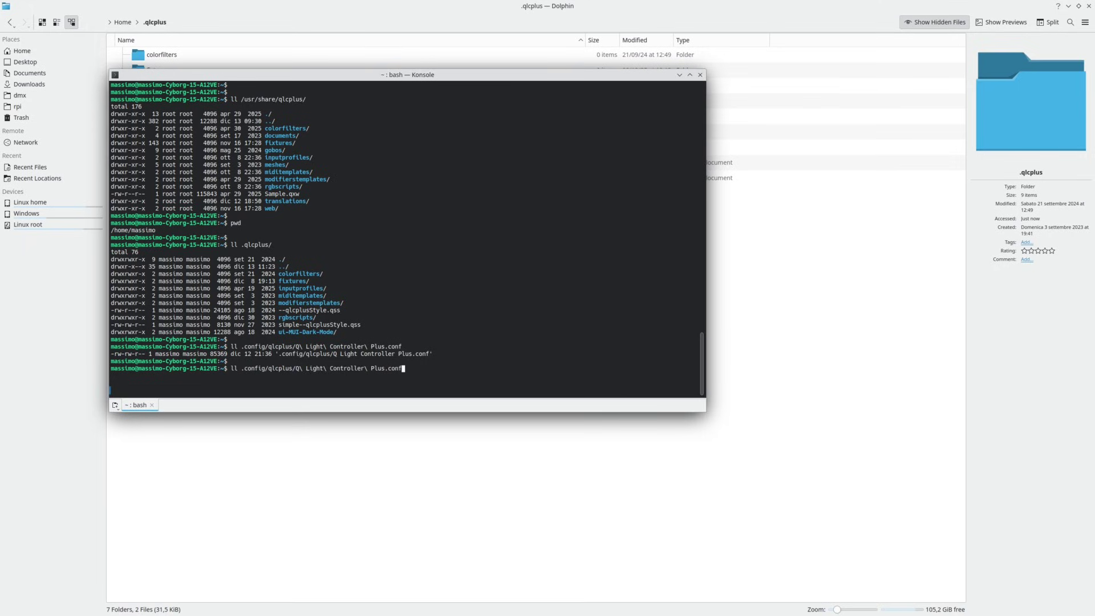
{"action": "key", "text": "Home"}
{"action": "key", "text": "Right"}
{"action": "key", "text": "Right"}
{"action": "key", "text": "BackSpace"}
{"action": "key", "text": "BackSpace"}
{"action": "type", "text": "cat"}
{"action": "key", "text": "Return"}
{"action": "key", "text": "Return"}
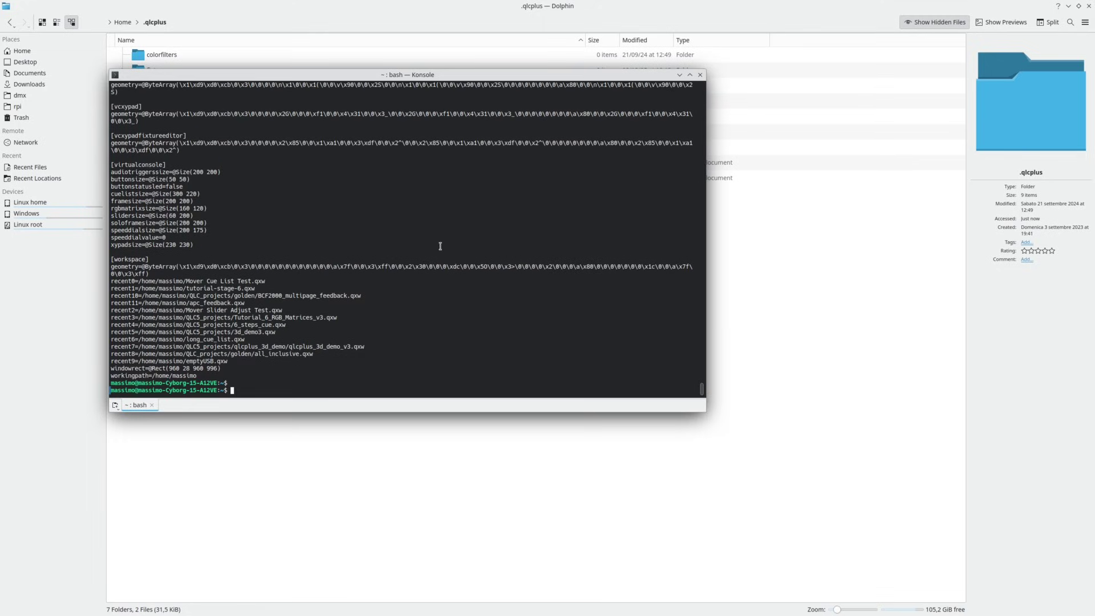
- Examine the printed configuration, including the universe settings, and highlight the recent project entries in the workspace section
{"action": "scroll", "coordinate": [398, 309], "scroll_direction": "up", "scroll_amount": 12}
{"action": "scroll", "coordinate": [398, 310], "scroll_direction": "up", "scroll_amount": 15}
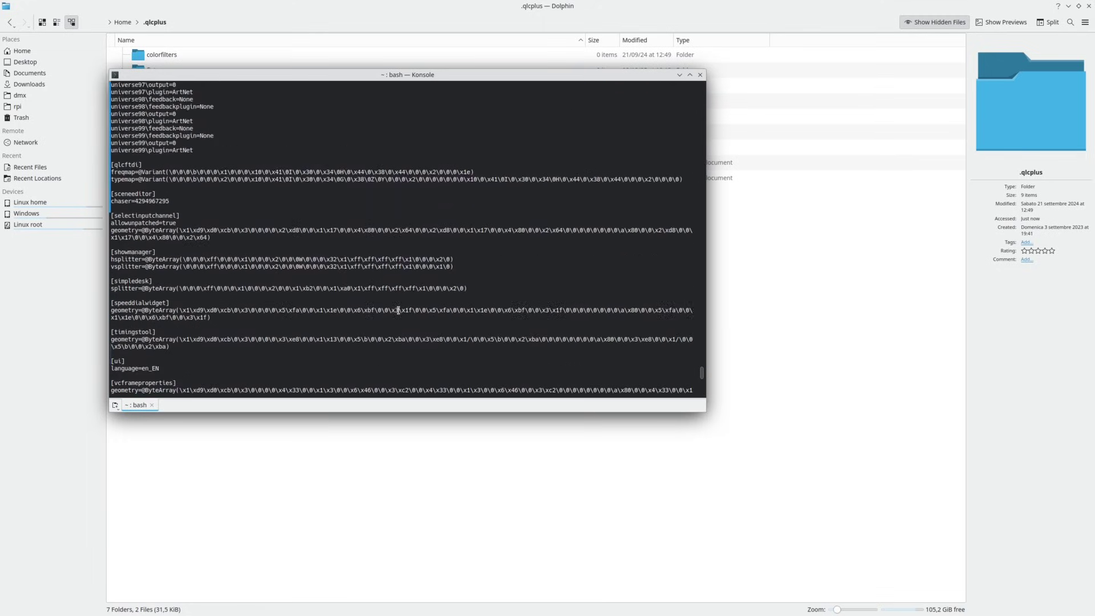
{"action": "scroll", "coordinate": [400, 312], "scroll_direction": "down", "scroll_amount": 8}
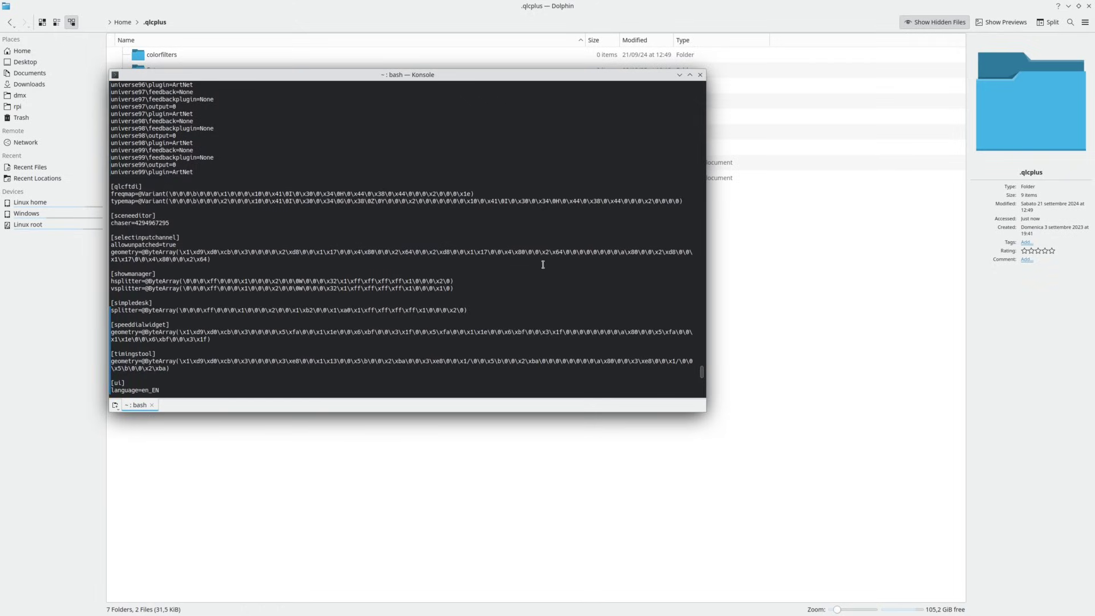
{"action": "scroll", "coordinate": [500, 320], "scroll_direction": "up", "scroll_amount": 20}
{"action": "scroll", "coordinate": [500, 321], "scroll_direction": "up", "scroll_amount": 20}
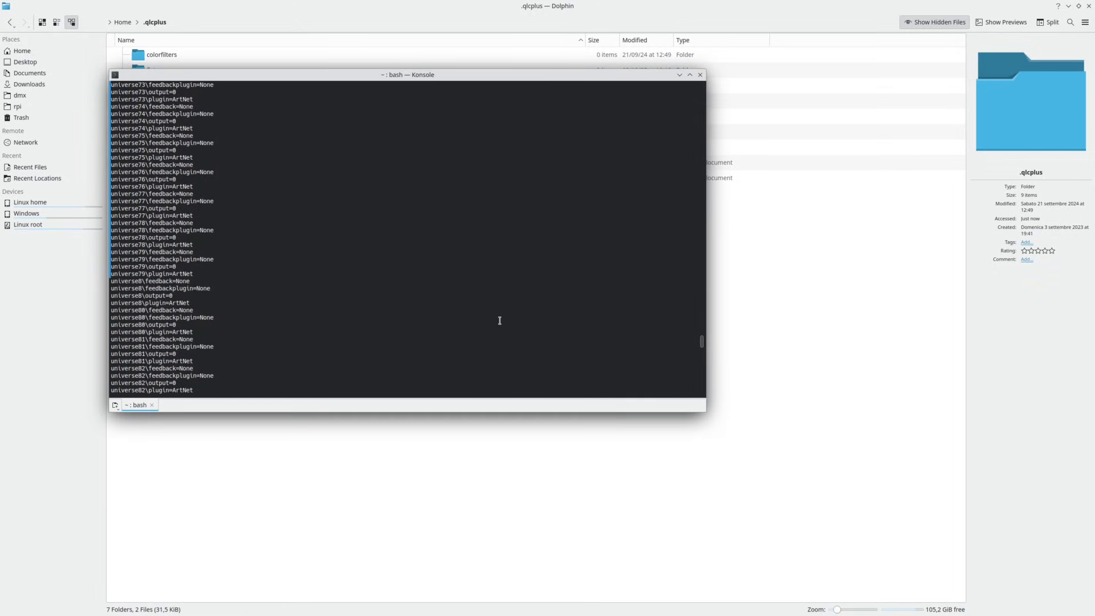
{"action": "scroll", "coordinate": [375, 238], "scroll_direction": "up", "scroll_amount": 20}
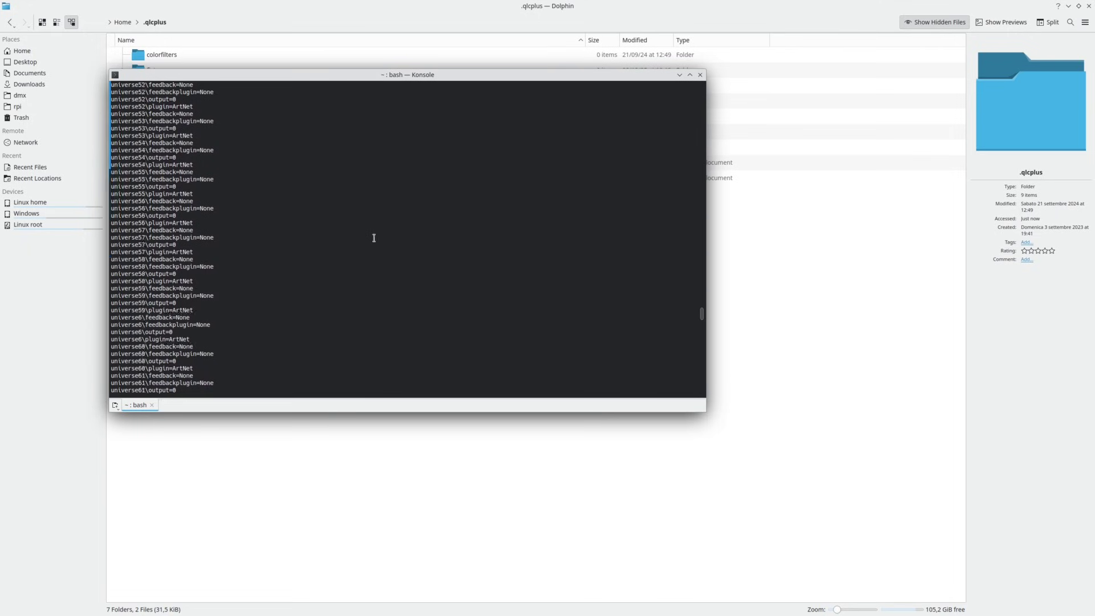
{"action": "left_click_drag", "start_coordinate": [704, 290], "coordinate": [692, 143]}
{"action": "key", "text": "Return"}
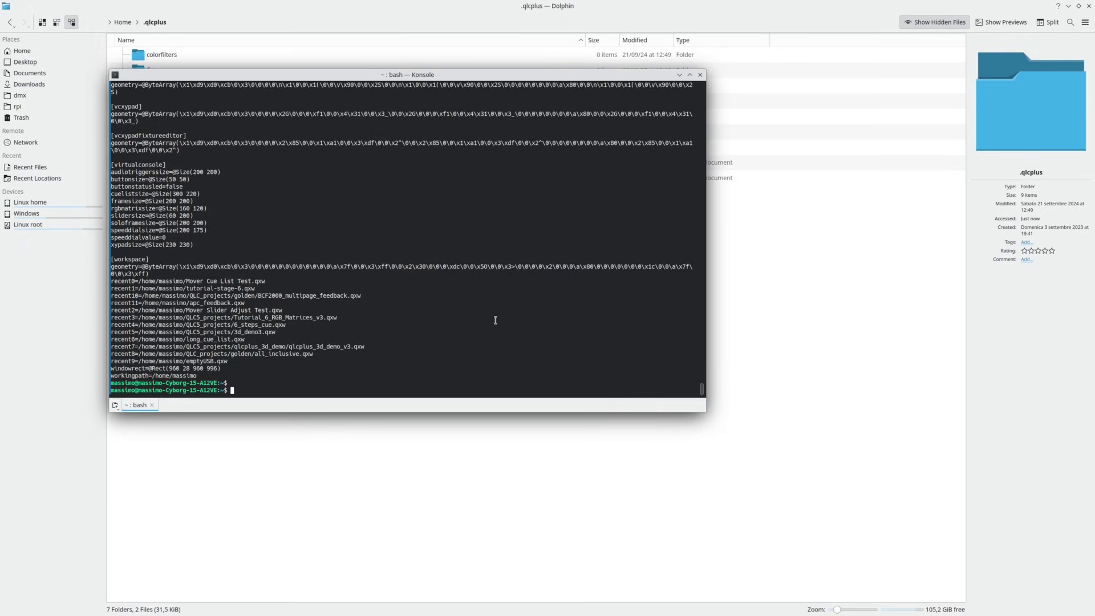
{"action": "key", "text": "Return"}
{"action": "key", "text": "Return"}
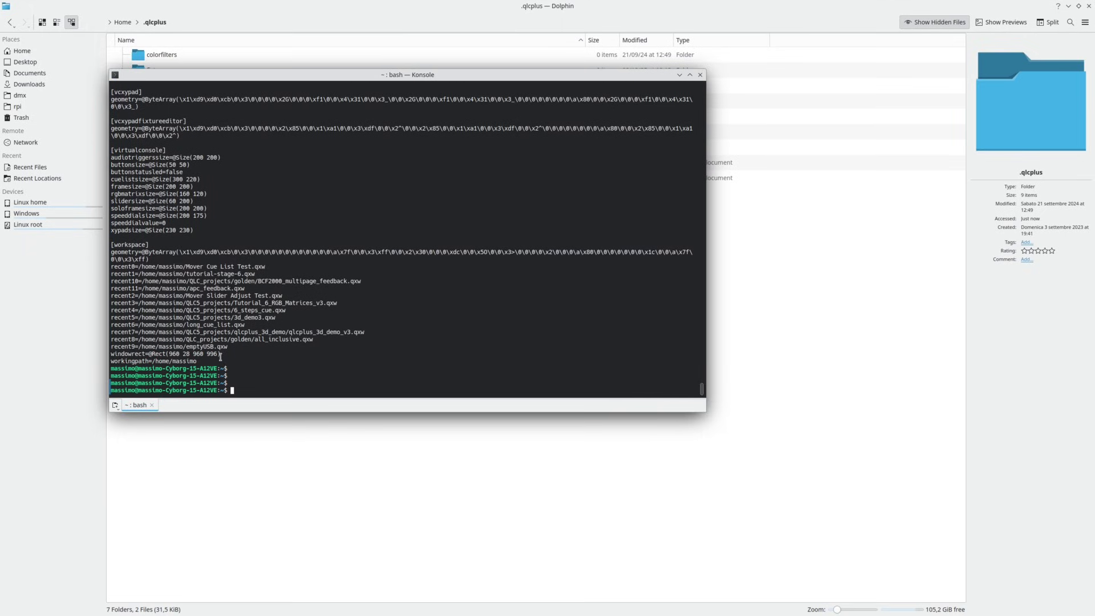
{"action": "left_click_drag", "start_coordinate": [239, 356], "coordinate": [42, 272]}
{"action": "left_click", "coordinate": [379, 361]}
- Switch to the Dolphin file manager, go to the Home folder and open the qlcplus folder inside .config
{"action": "left_click", "coordinate": [720, 257]}
{"action": "left_click", "coordinate": [118, 23]}
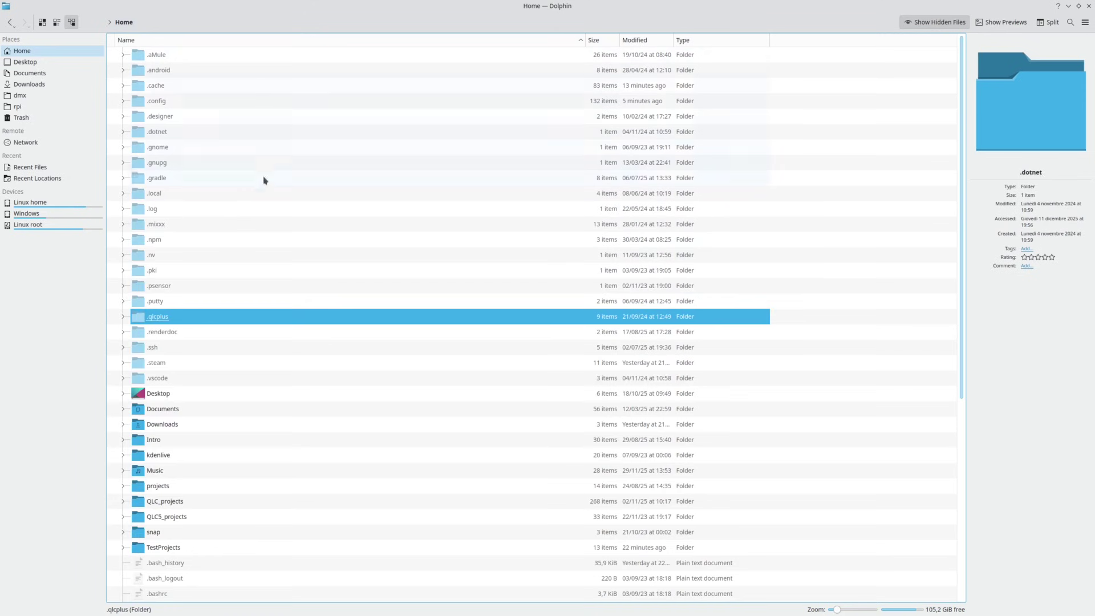
{"action": "double_click", "coordinate": [166, 101]}
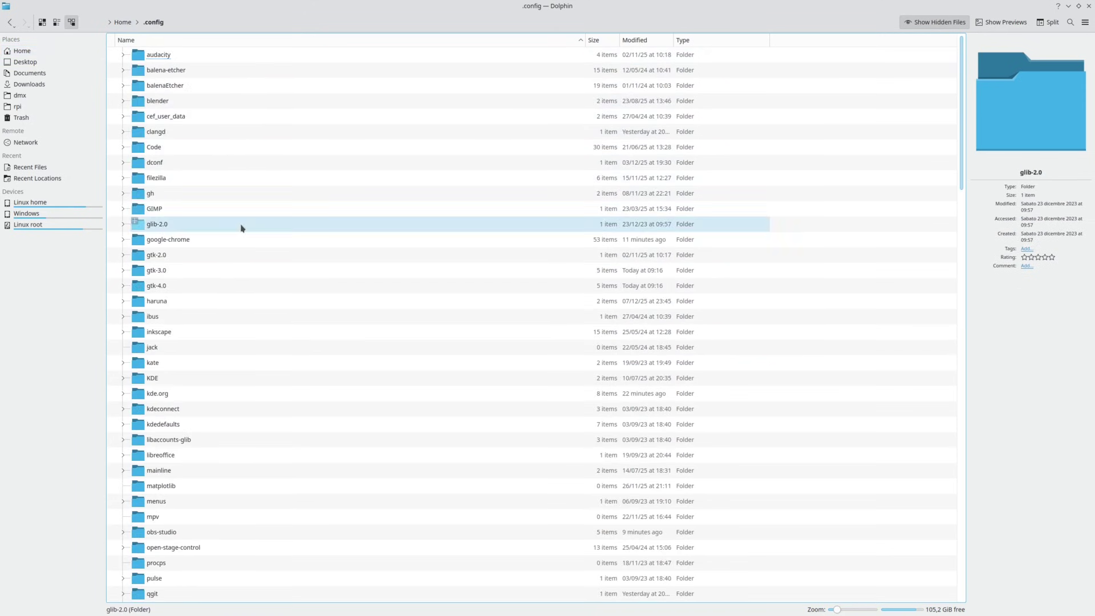
{"action": "scroll", "coordinate": [228, 337], "scroll_direction": "down", "scroll_amount": 6}
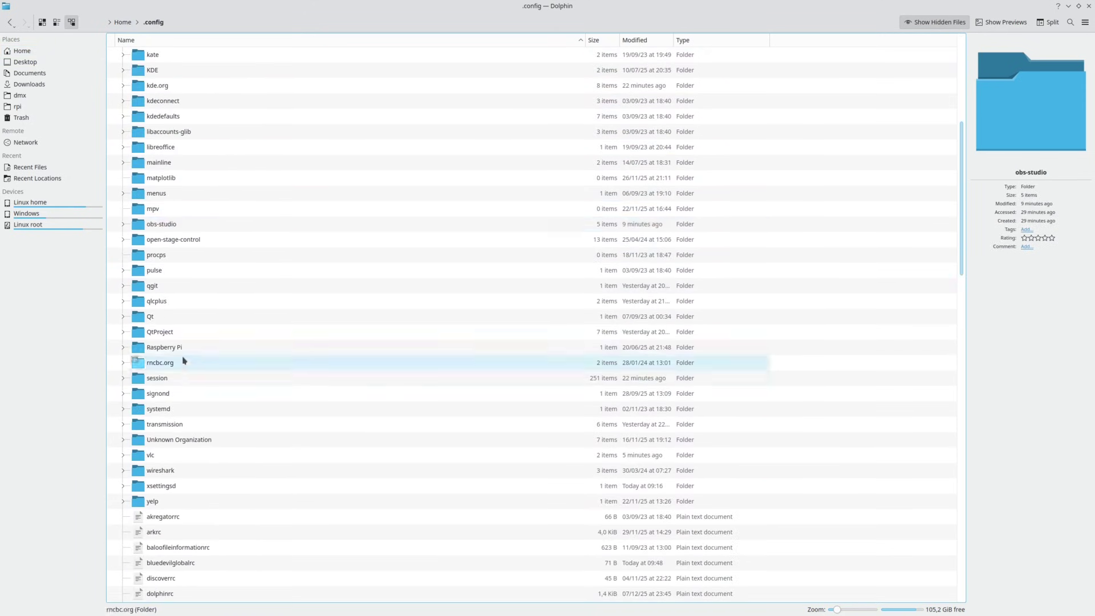
{"action": "double_click", "coordinate": [160, 304]}
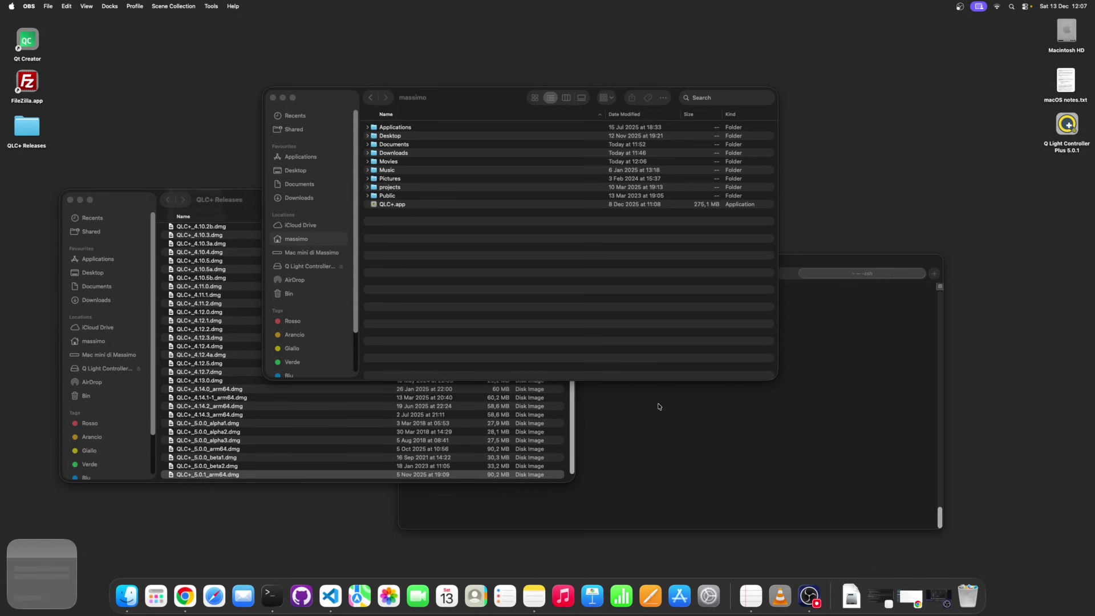
- Open the QLC+_5.0.1_arm64.dmg disk image, try copying QLC+.app to Applications and close the disk image window
{"action": "double_click", "coordinate": [205, 475]}
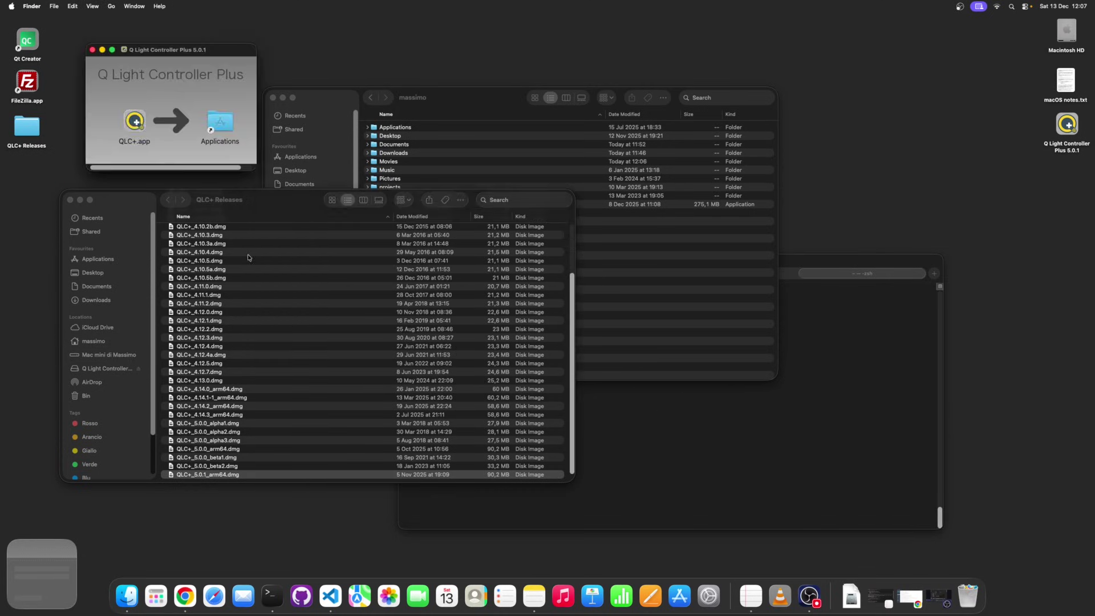
{"action": "left_click", "coordinate": [135, 122]}
{"action": "left_click_drag", "start_coordinate": [136, 122], "coordinate": [219, 122]}
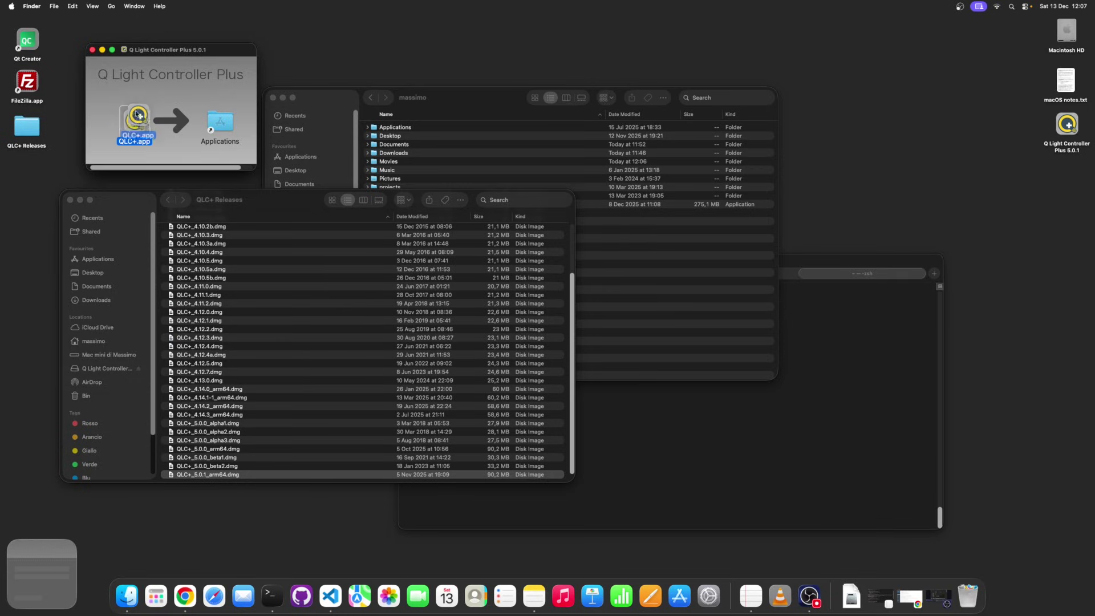
{"action": "left_click", "coordinate": [93, 50]}
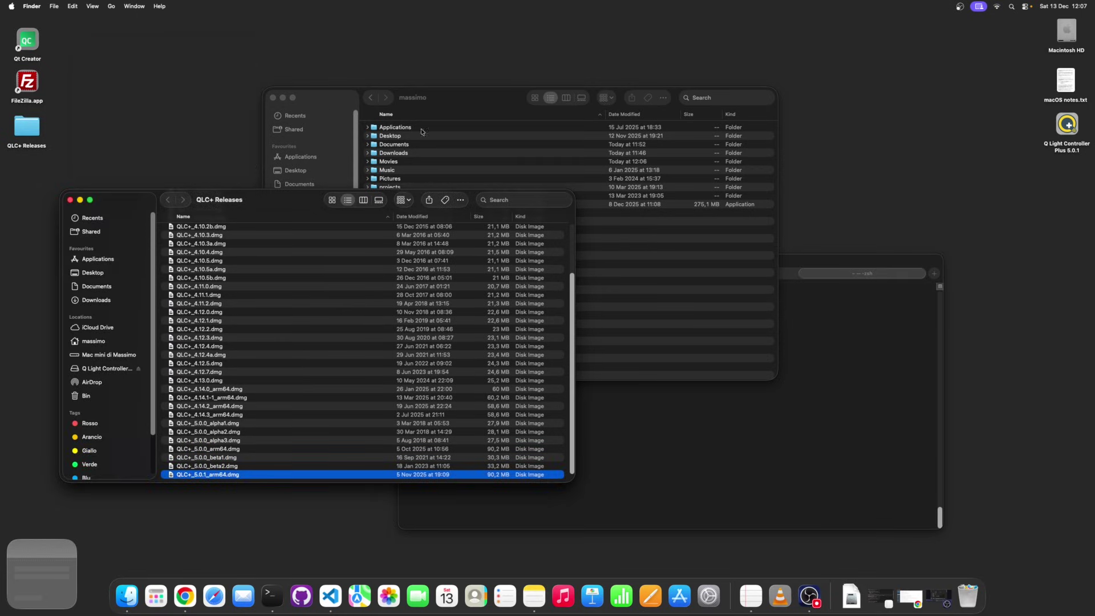
- Locate QLC+.app in the Applications folder and show its package contents
{"action": "left_click", "coordinate": [488, 101]}
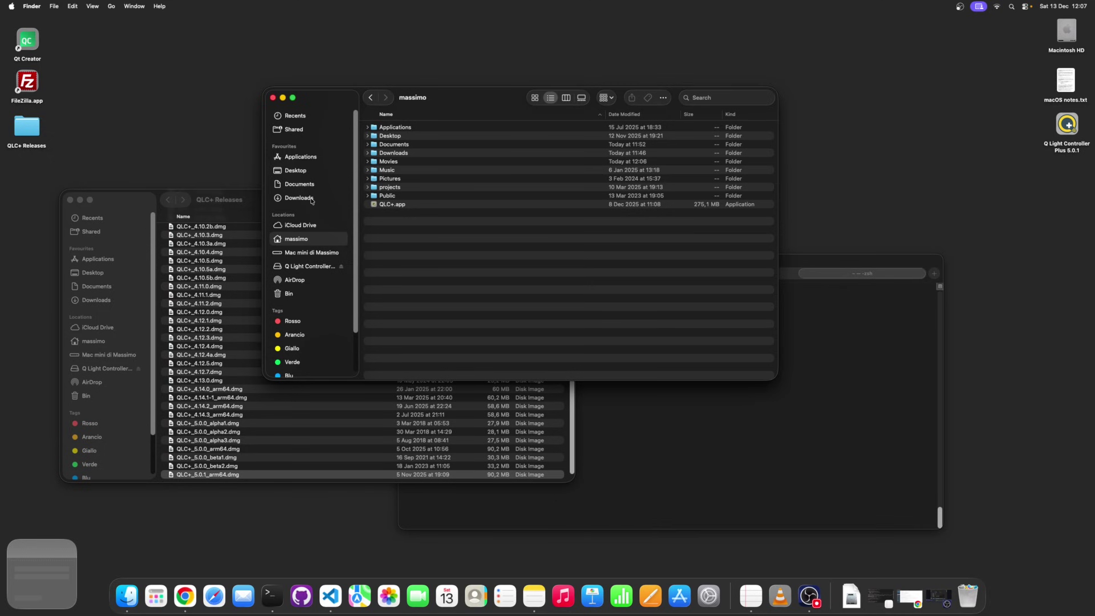
{"action": "left_click", "coordinate": [300, 157]}
{"action": "scroll", "coordinate": [459, 294], "scroll_direction": "down", "scroll_amount": 10}
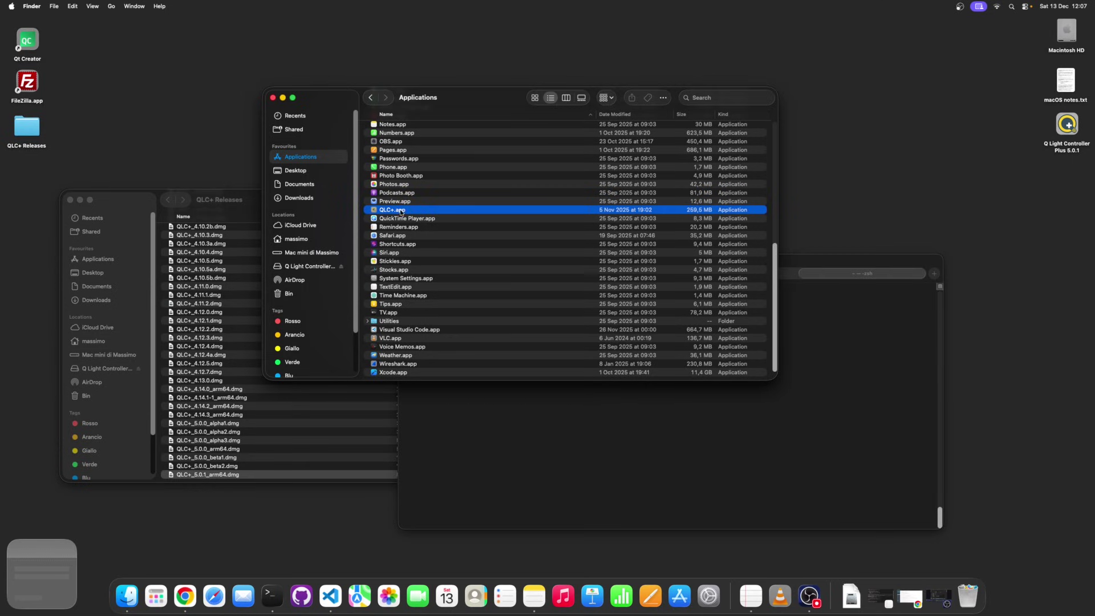
{"action": "right_click", "coordinate": [400, 212]}
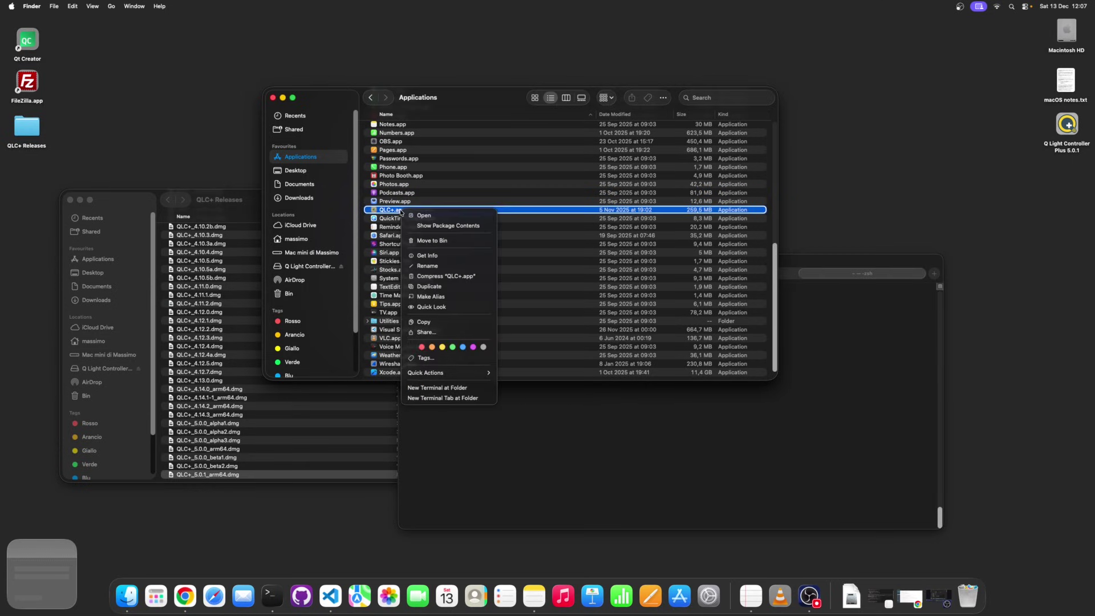
{"action": "left_click", "coordinate": [480, 226]}
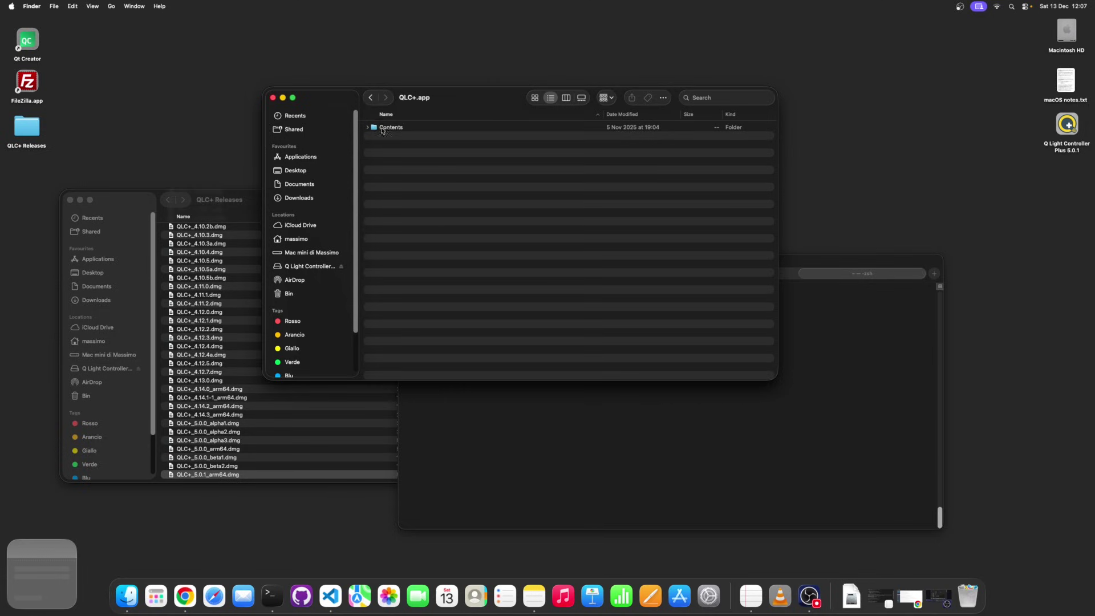
- Open the package's Contents/Resources folder, check the contents of its Fixtures subfolder and return to Resources
{"action": "double_click", "coordinate": [383, 128]}
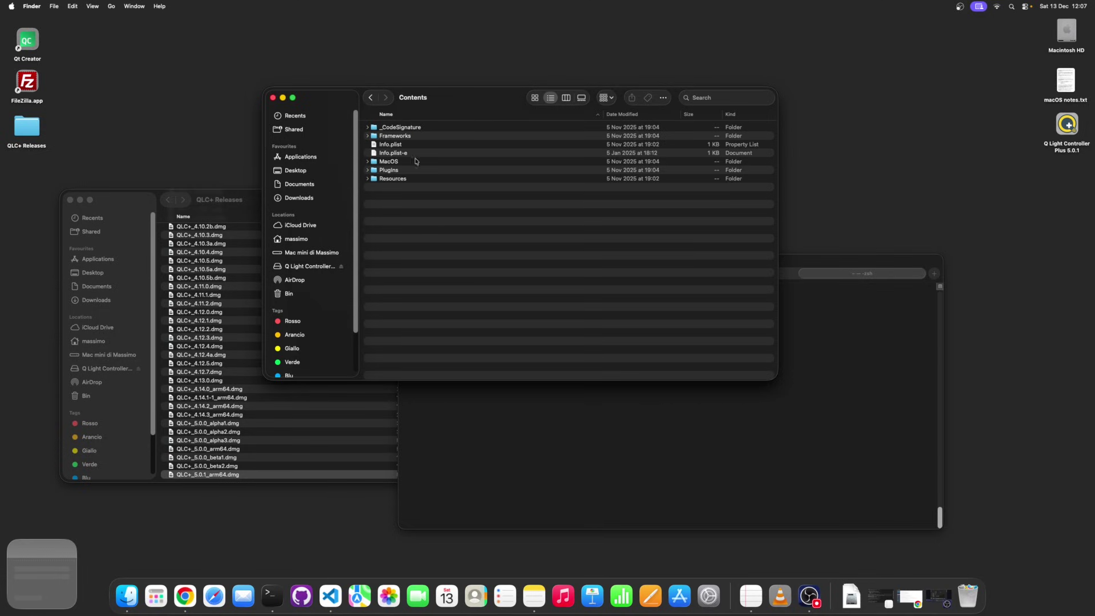
{"action": "double_click", "coordinate": [397, 180]}
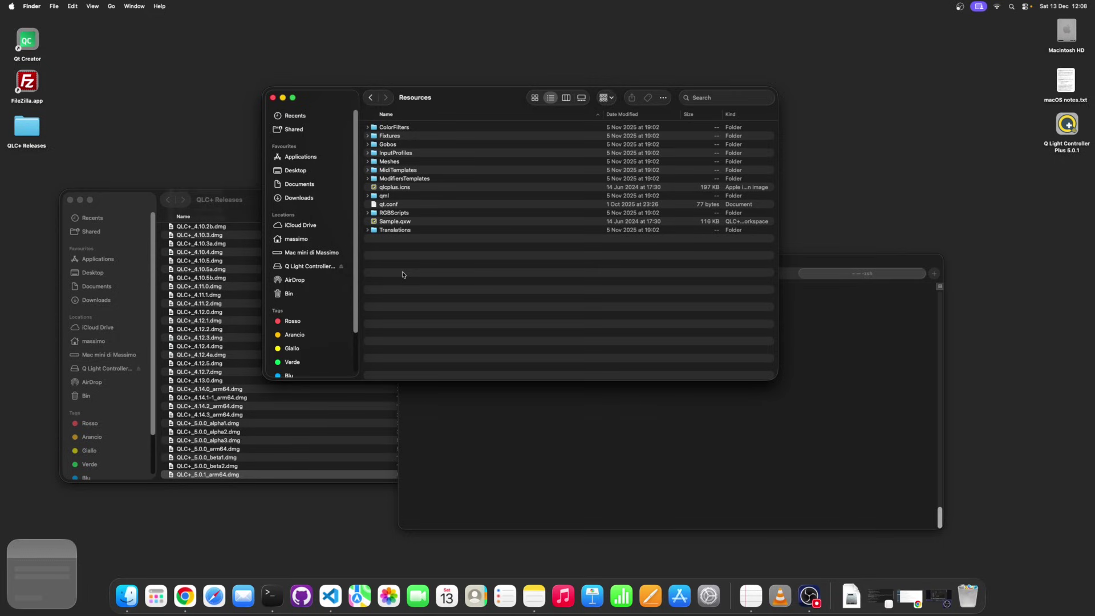
{"action": "double_click", "coordinate": [389, 137]}
{"action": "scroll", "coordinate": [467, 224], "scroll_direction": "down", "scroll_amount": 10}
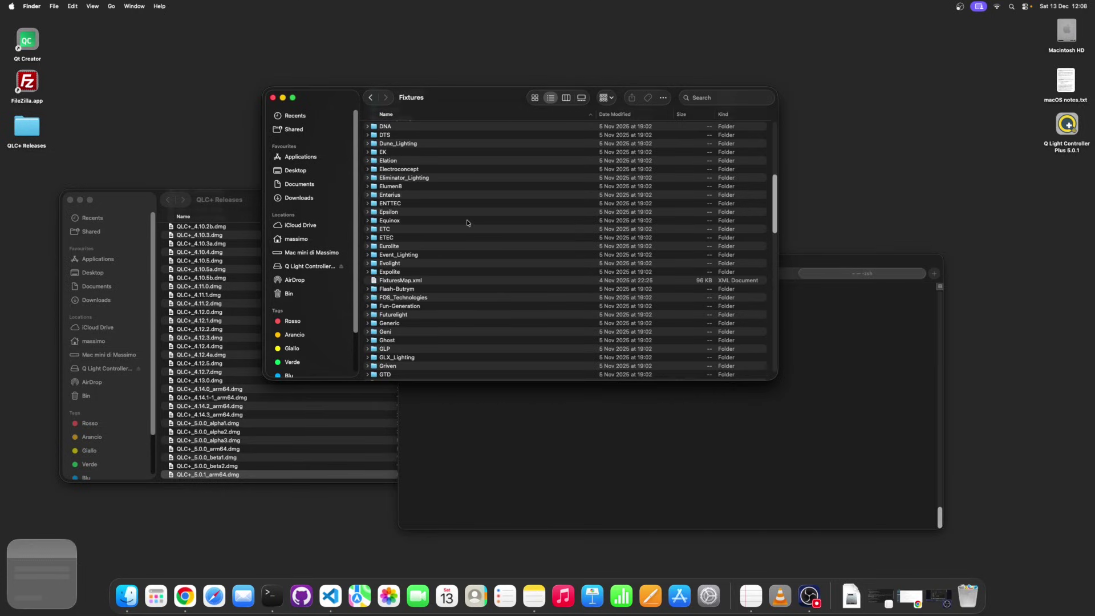
{"action": "scroll", "coordinate": [467, 224], "scroll_direction": "up", "scroll_amount": 8}
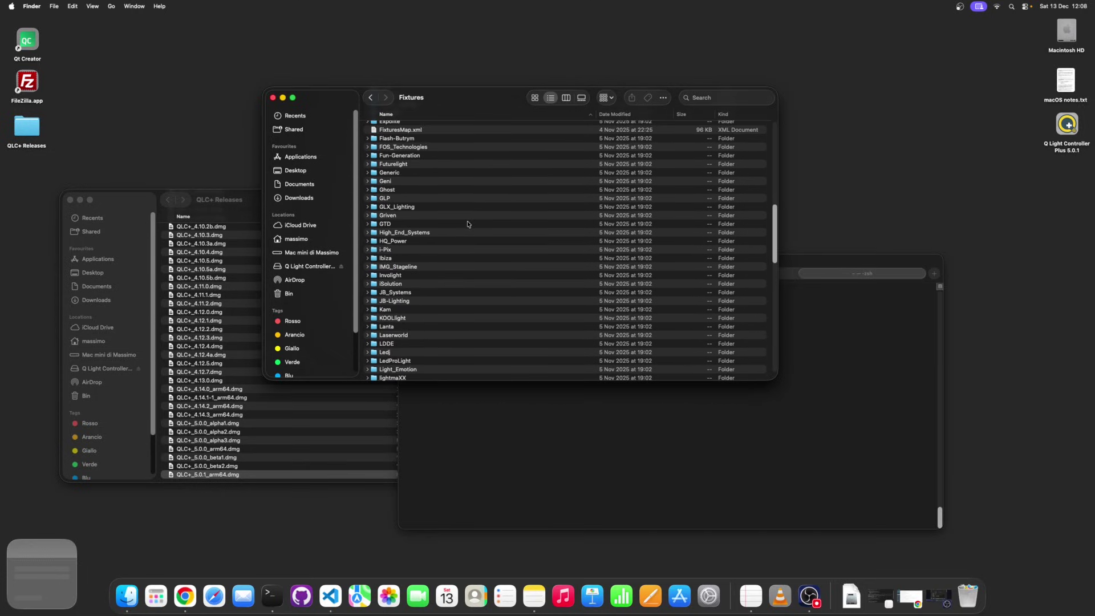
{"action": "left_click", "coordinate": [369, 97]}
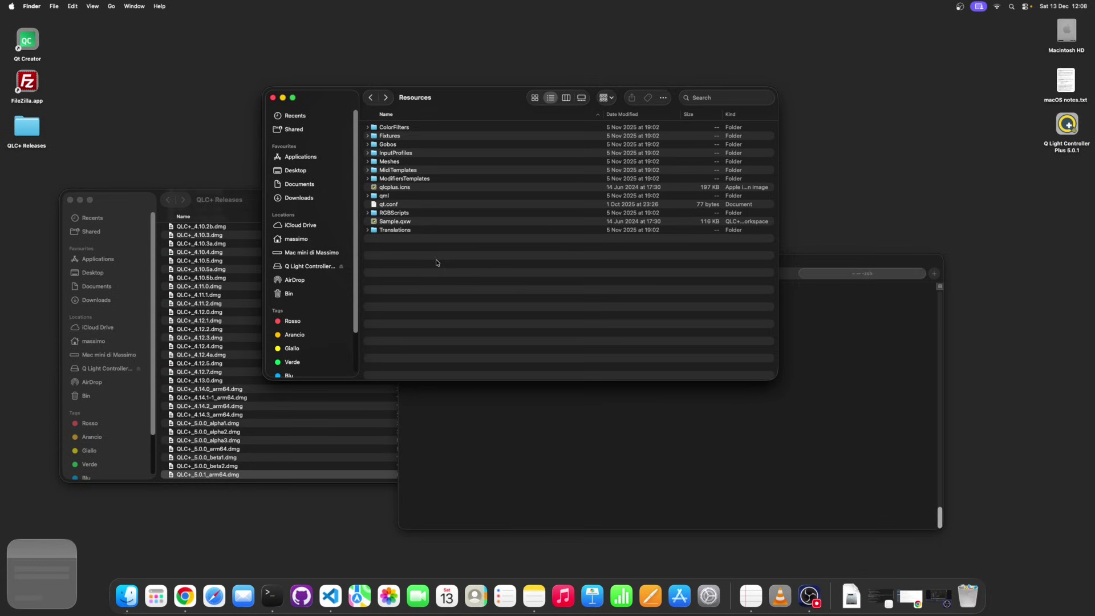
- Switch to the macOS Terminal and print the working directory with pwd
{"action": "left_click", "coordinate": [516, 409]}
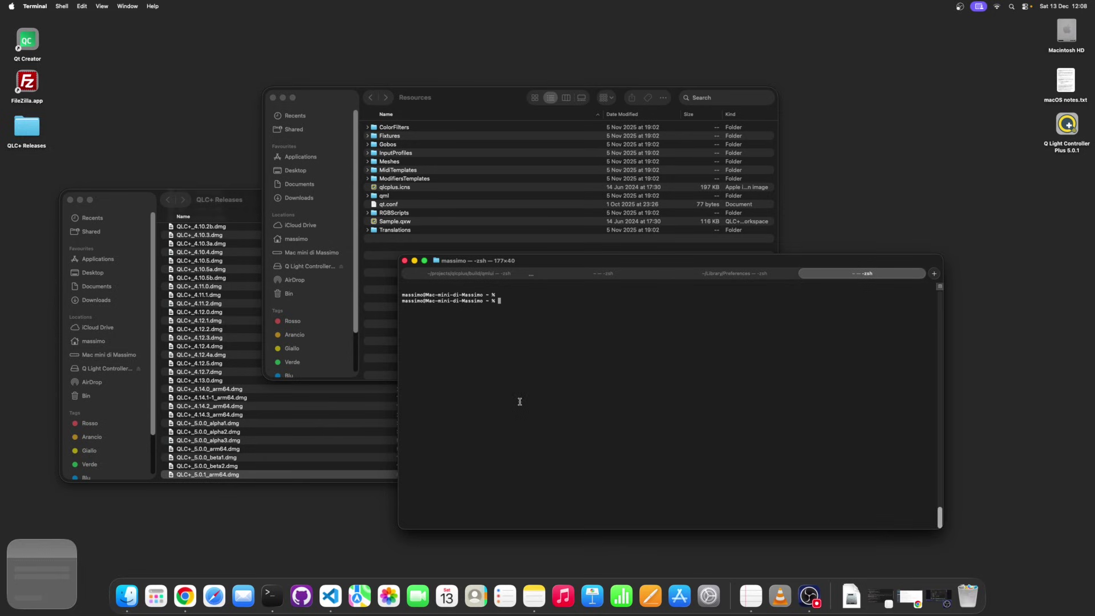
{"action": "type", "text": "pwd"}
{"action": "key", "text": "Return"}
{"action": "key", "text": "Return"}
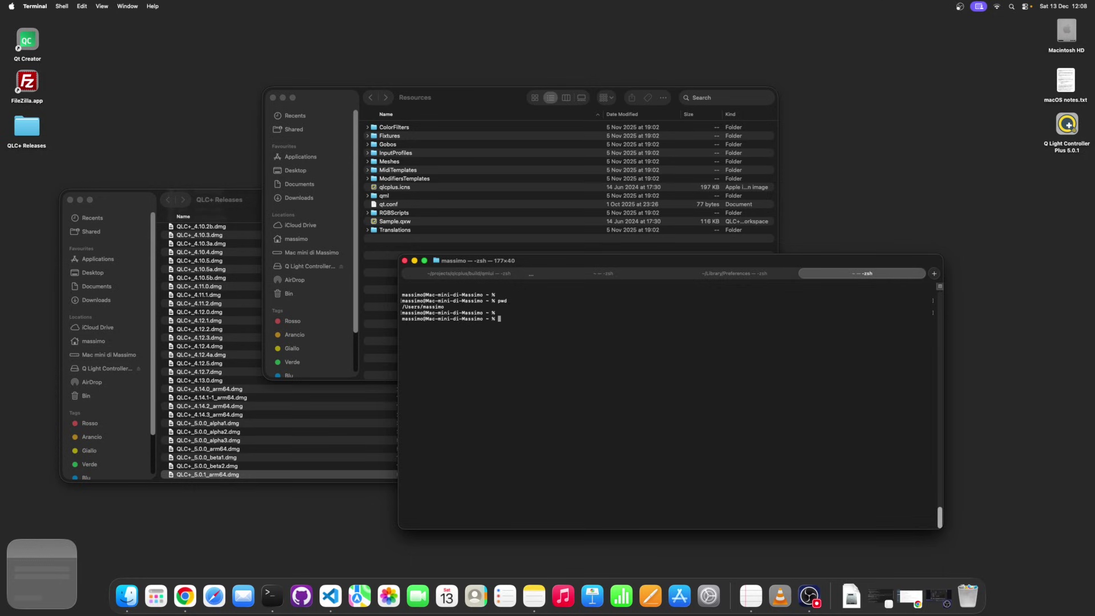
- List the system folder with ls /Applications/QLC+.app/Contents/Resources
{"action": "type", "text": "ls /Applications/QLC"}
{"action": "key", "text": "Tab"}
{"action": "key", "text": "Tab"}
{"action": "type", "text": "Re"}
{"action": "key", "text": "Tab"}
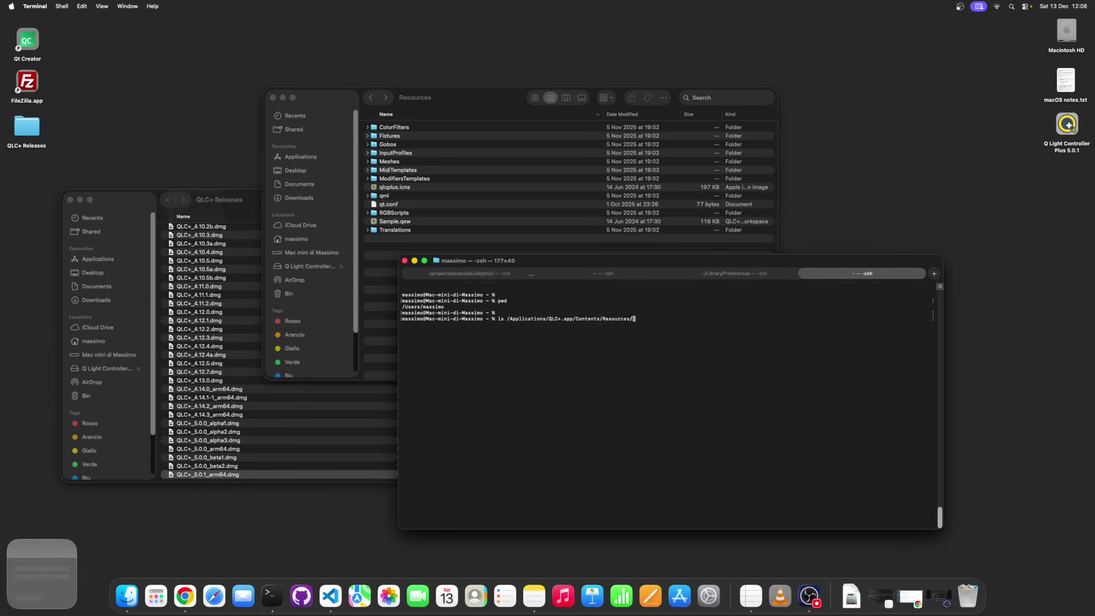
{"action": "key", "text": "Return"}
{"action": "key", "text": "Return"}
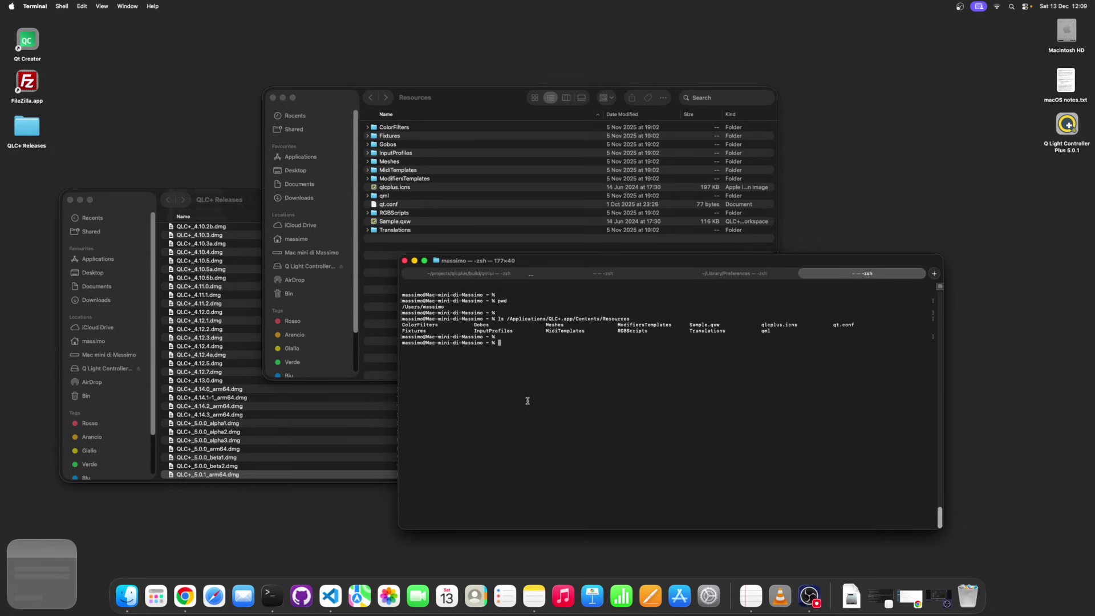
- List the user folder in long format with ls -l Library/Application\ Support/QLC+
{"action": "key", "text": "Return"}
{"action": "key", "text": "Return"}
{"action": "type", "text": "ls -l"}
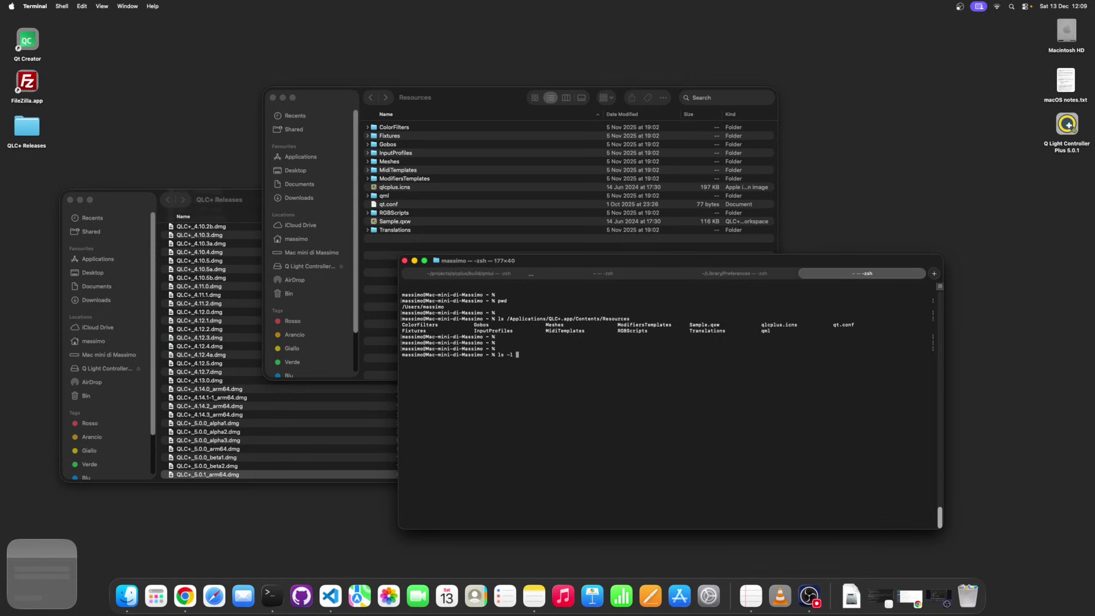
{"action": "type", "text": " Li"}
{"action": "key", "text": "Tab"}
{"action": "type", "text": "Ap"}
{"action": "key", "text": "Tab"}
{"action": "type", "text": "u"}
{"action": "key", "text": "Tab"}
{"action": "type", "text": "QL"}
{"action": "key", "text": "Tab"}
{"action": "key", "text": "Return"}
{"action": "key", "text": "Return"}
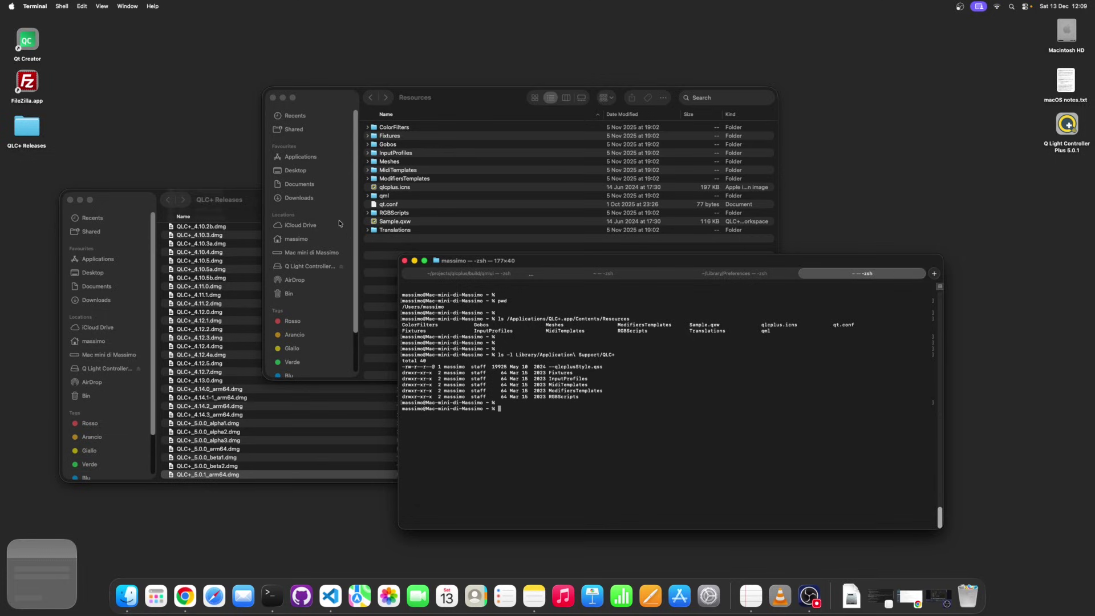
- View the user's home folder in Finder and switch back to the Terminal
{"action": "left_click", "coordinate": [296, 244]}
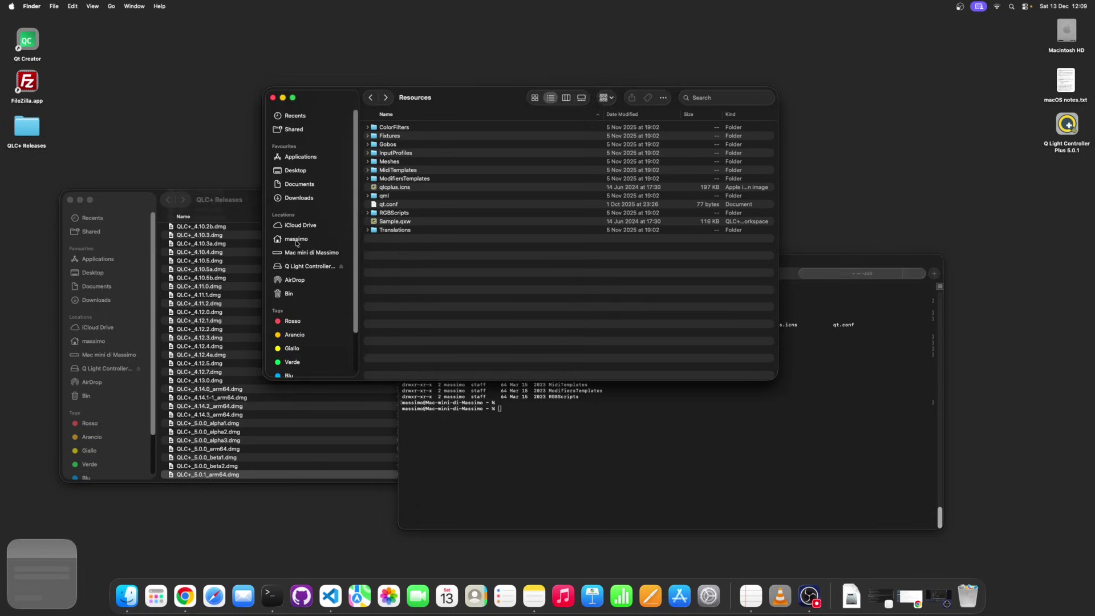
{"action": "left_click", "coordinate": [296, 244]}
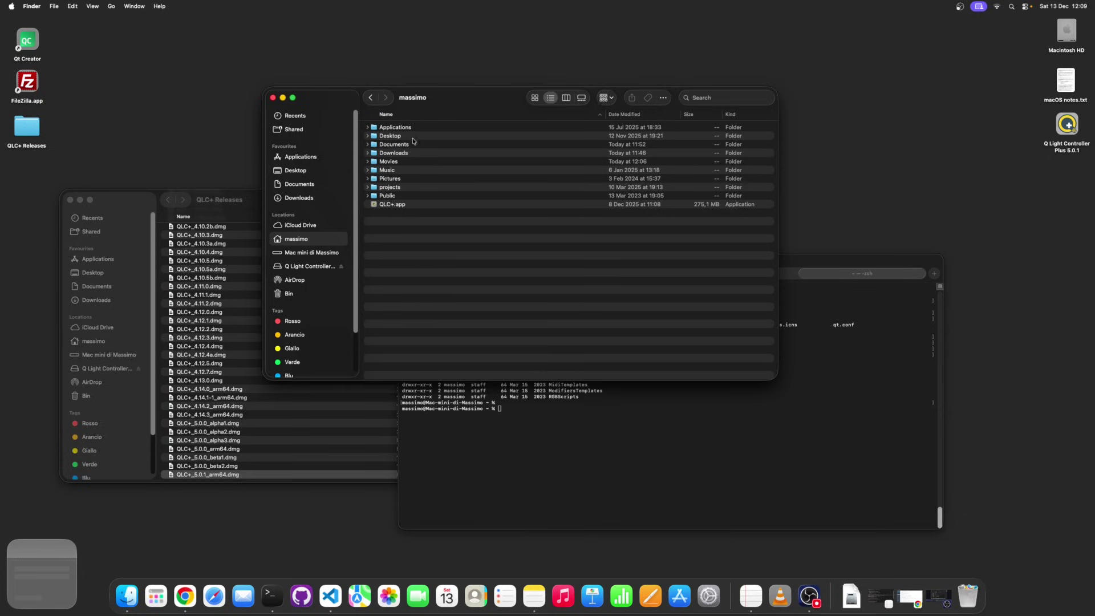
{"action": "left_click", "coordinate": [571, 434]}
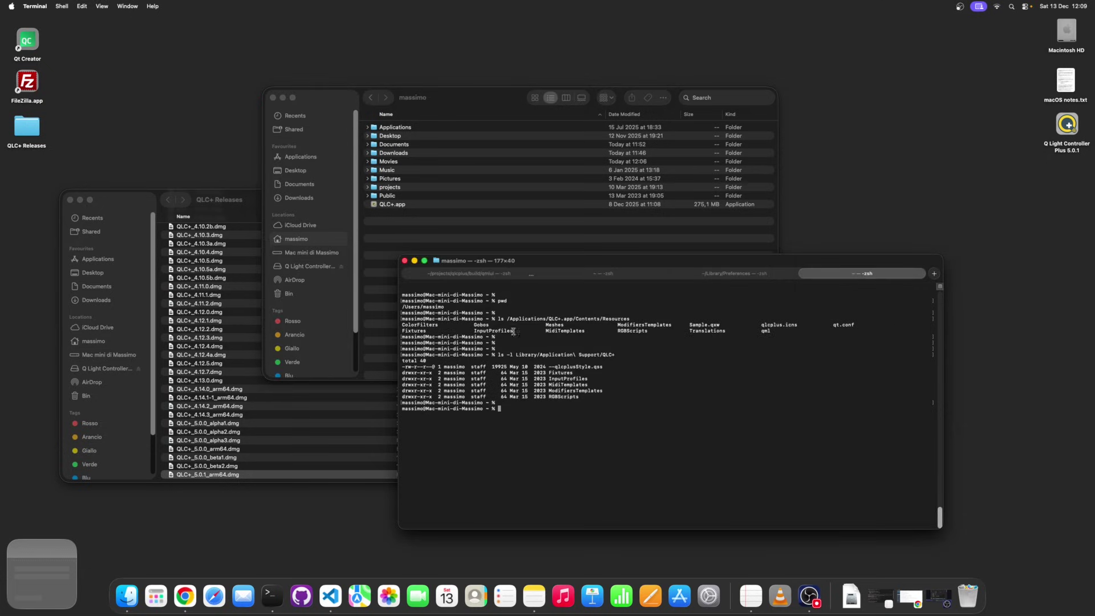
- Switch to Finder and turn on Show Library Folder in the home folder's view options, closing the options afterward
{"action": "left_click", "coordinate": [434, 233]}
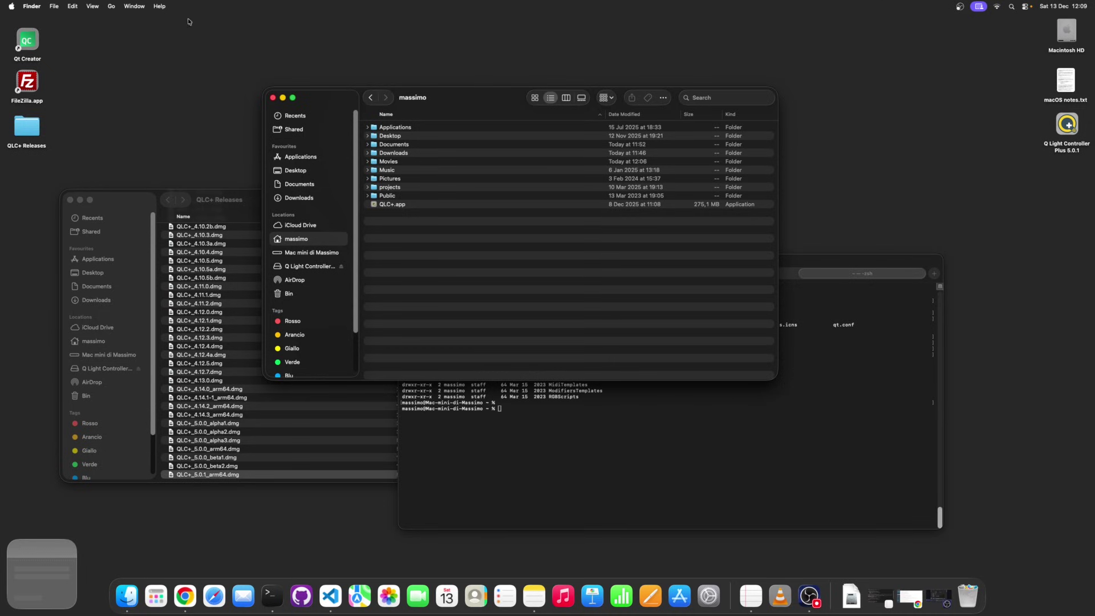
{"action": "left_click", "coordinate": [93, 6]}
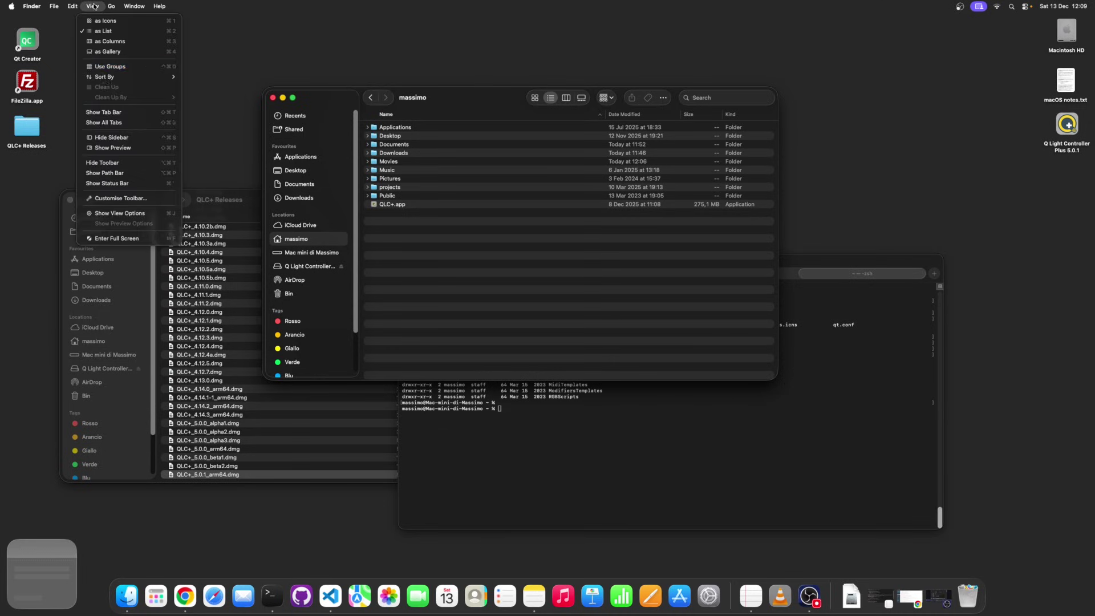
{"action": "left_click", "coordinate": [142, 219]}
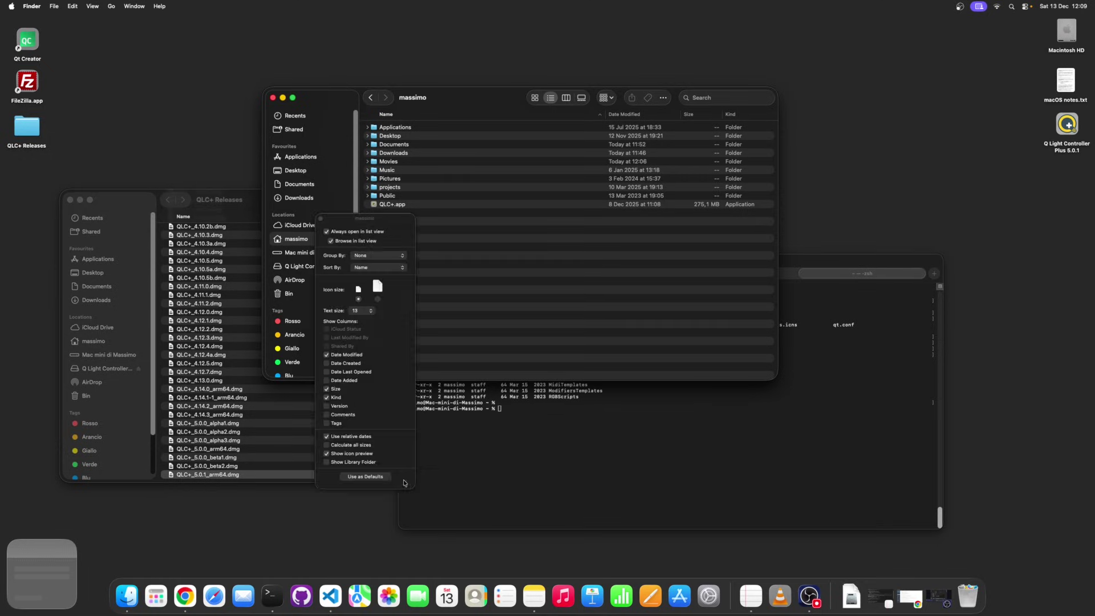
{"action": "left_click", "coordinate": [328, 464]}
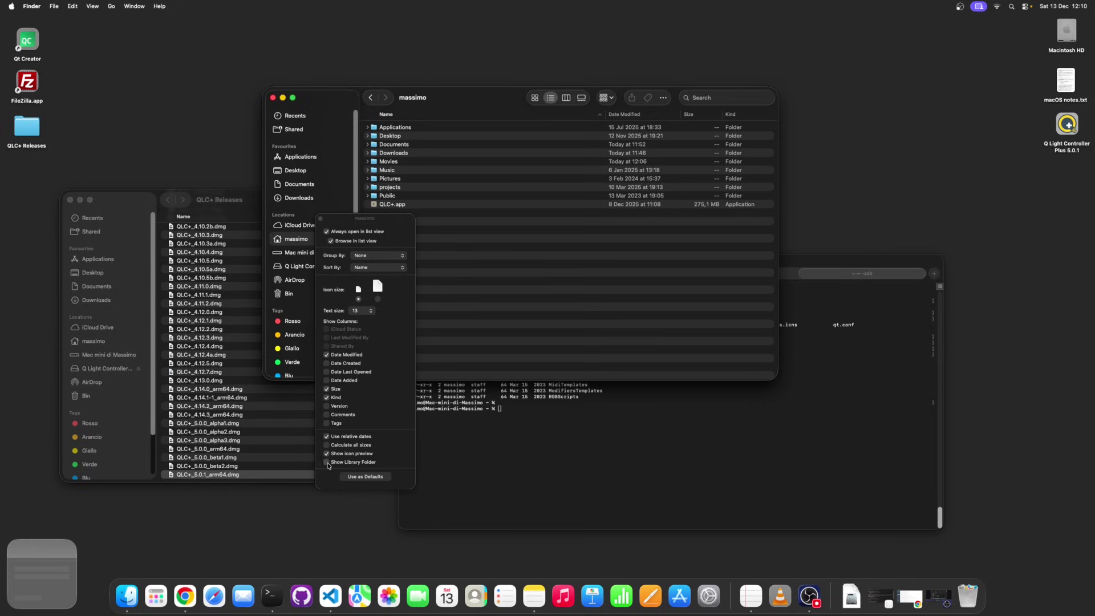
{"action": "left_click", "coordinate": [320, 220]}
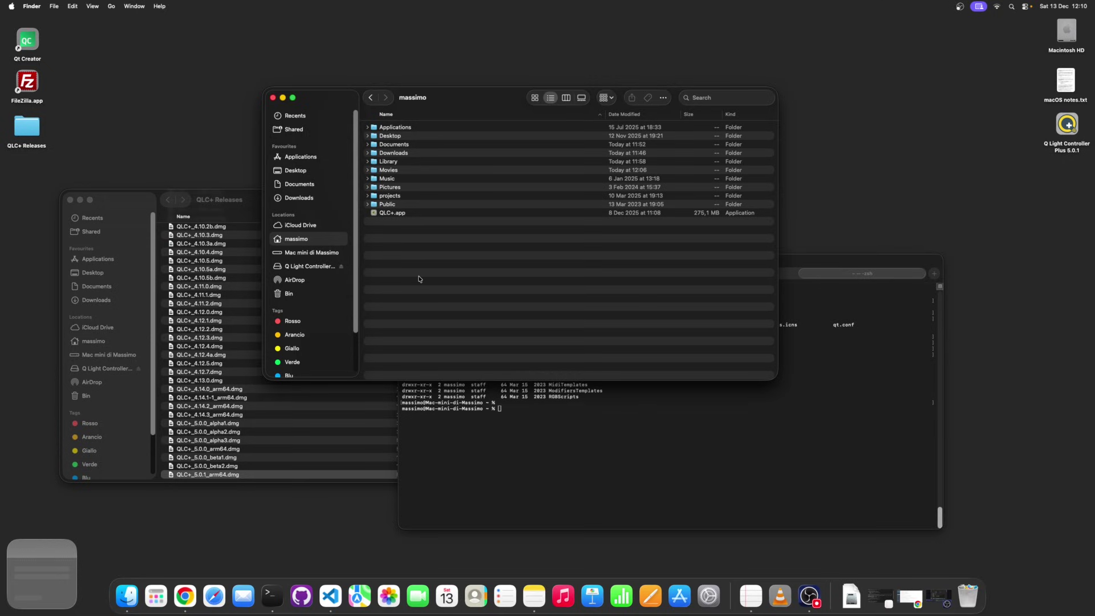
- Open the QLC+ user folder in Finder under Library > Application Support in the home folder
{"action": "double_click", "coordinate": [389, 162]}
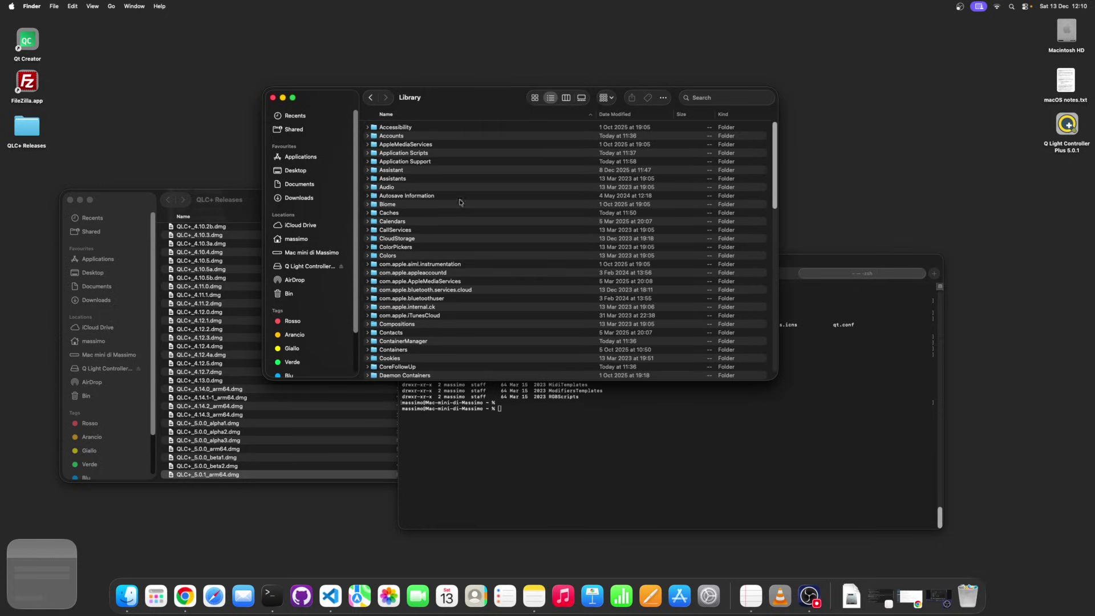
{"action": "double_click", "coordinate": [423, 161]}
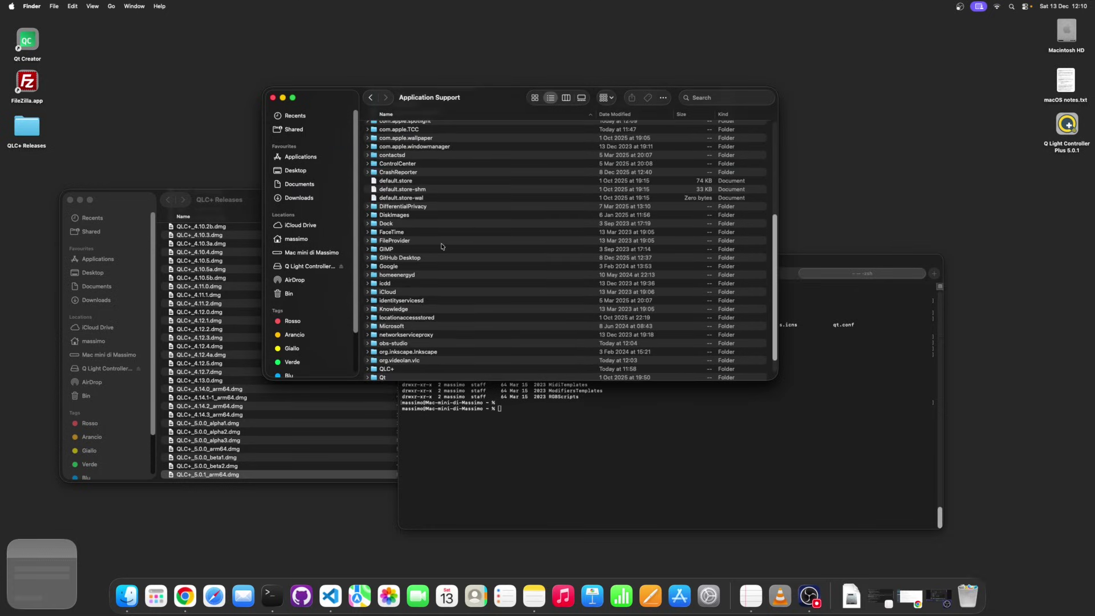
{"action": "scroll", "coordinate": [440, 262], "scroll_direction": "down", "scroll_amount": 2}
{"action": "double_click", "coordinate": [387, 347]}
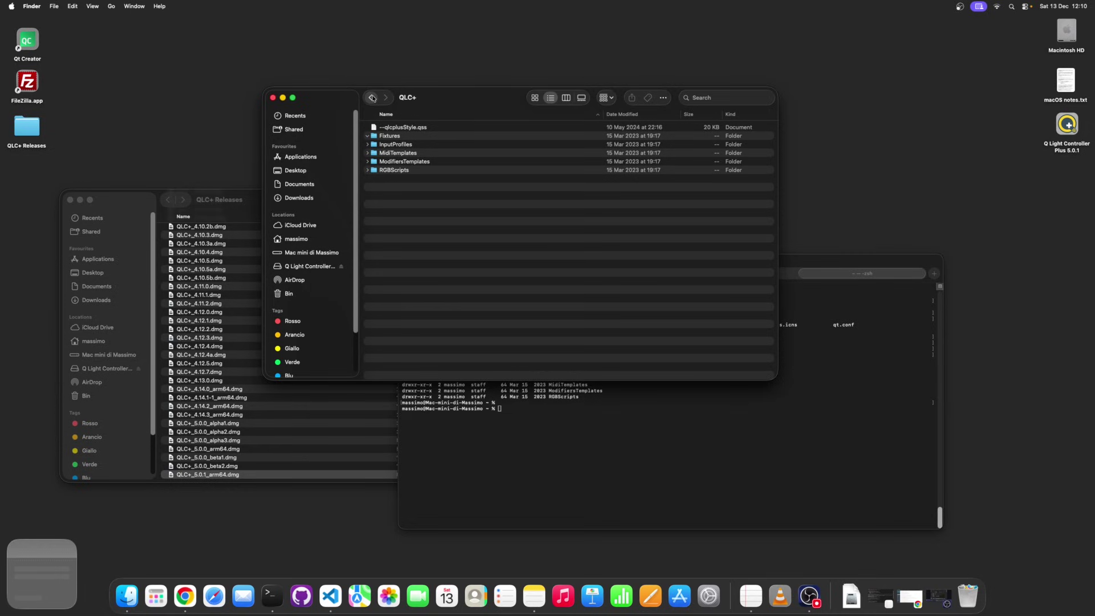
- Return to the home folder, open Library > Preferences and select the file org.qlcplus.Q Light Controller Plus.plist
{"action": "left_click", "coordinate": [301, 240]}
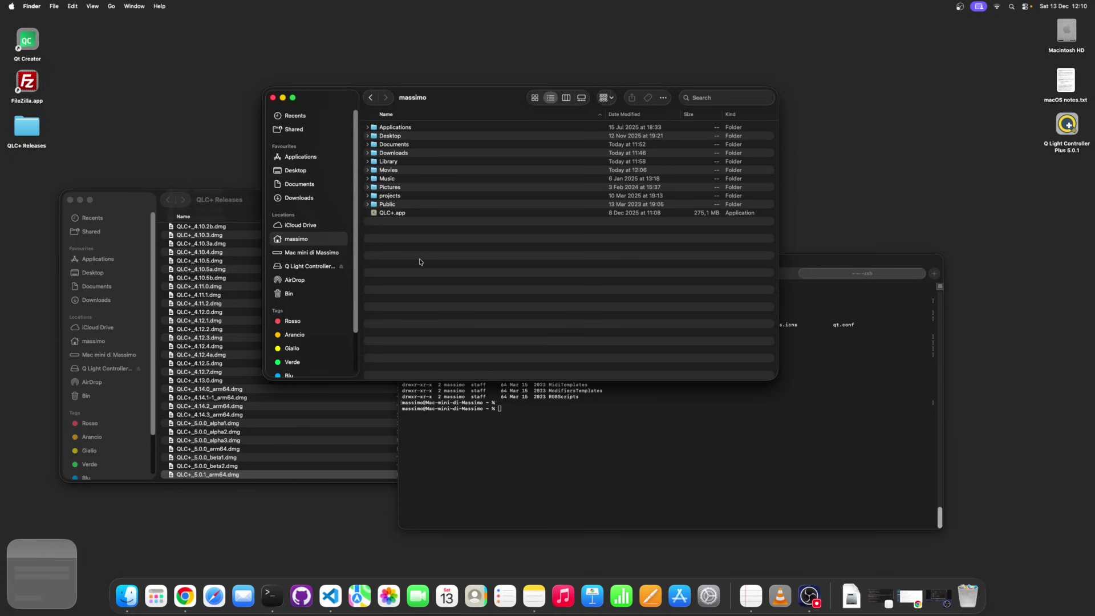
{"action": "double_click", "coordinate": [393, 162]}
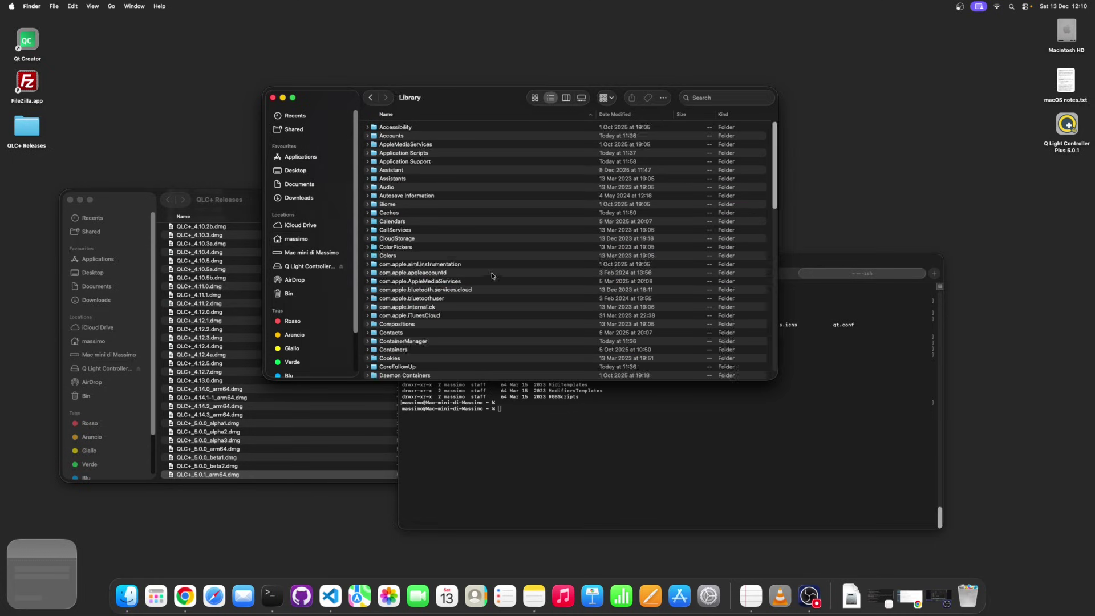
{"action": "scroll", "coordinate": [493, 276], "scroll_direction": "down", "scroll_amount": 3}
{"action": "scroll", "coordinate": [478, 280], "scroll_direction": "down", "scroll_amount": 8}
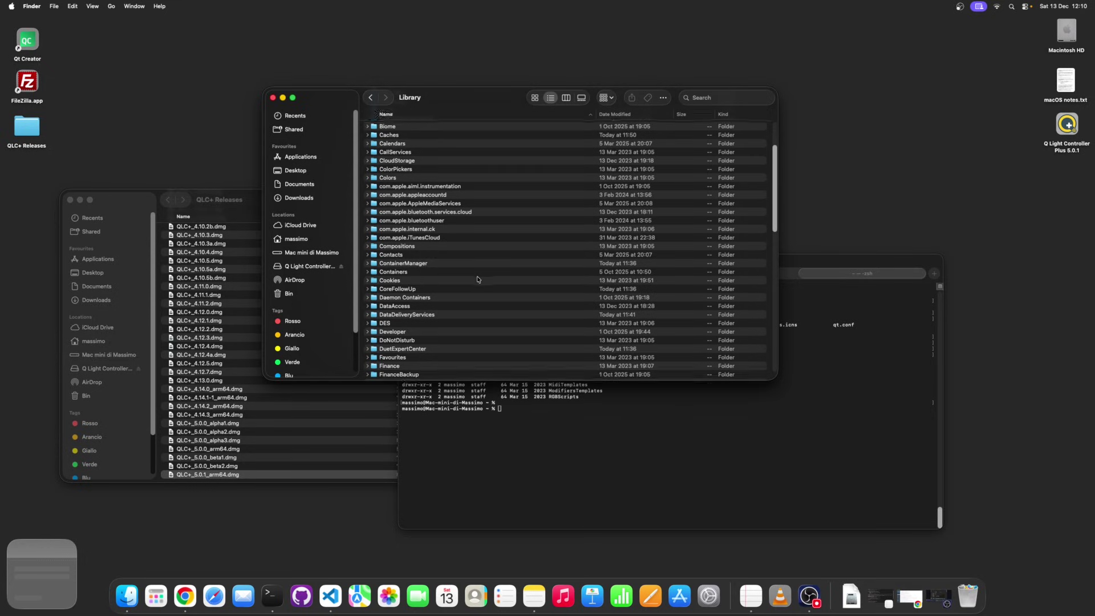
{"action": "scroll", "coordinate": [441, 287], "scroll_direction": "down", "scroll_amount": 5}
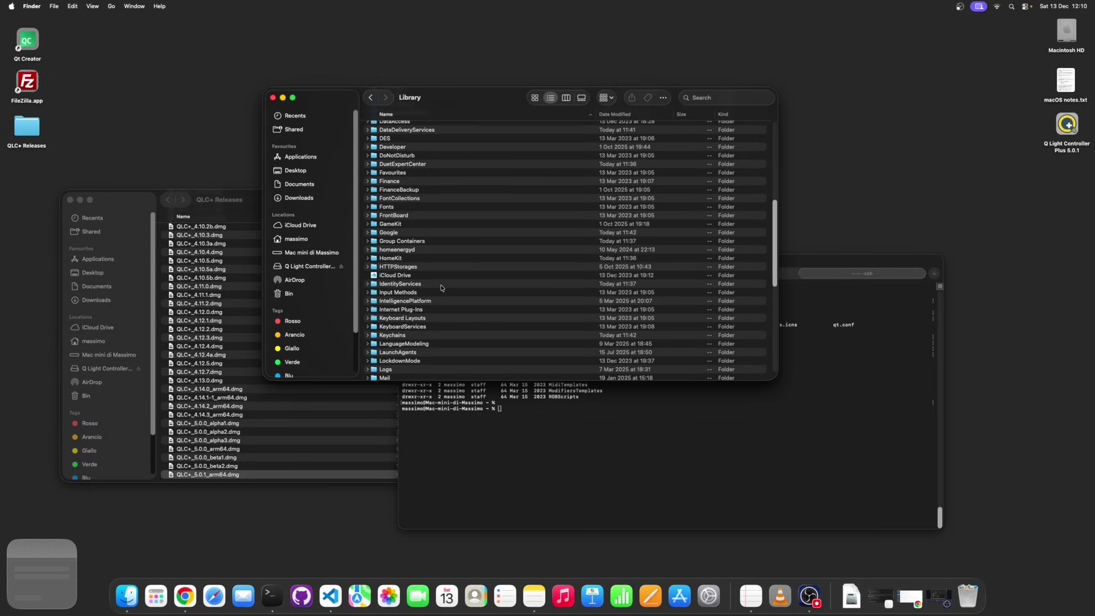
{"action": "scroll", "coordinate": [441, 287], "scroll_direction": "down", "scroll_amount": 5}
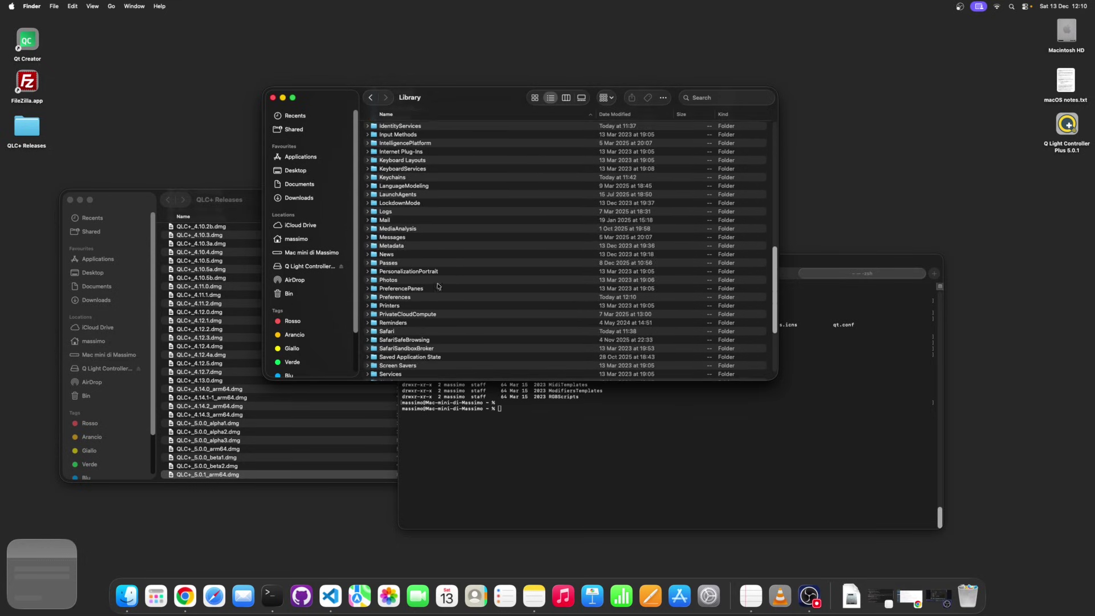
{"action": "left_click", "coordinate": [402, 297]}
{"action": "double_click", "coordinate": [402, 297]}
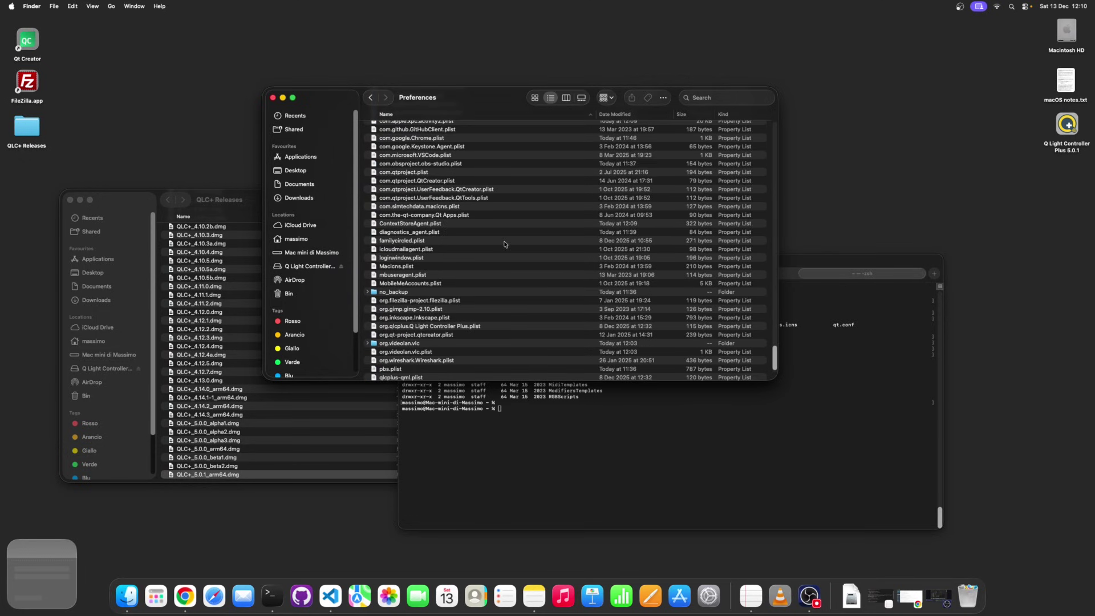
{"action": "left_click_drag", "start_coordinate": [774, 351], "coordinate": [778, 295]}
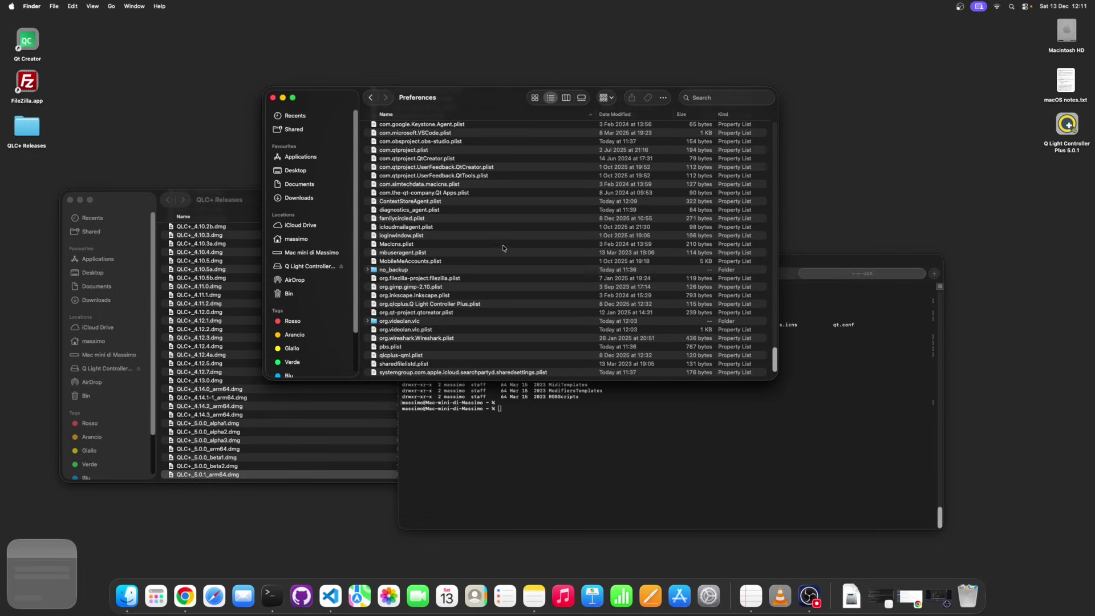
{"action": "left_click", "coordinate": [429, 304]}
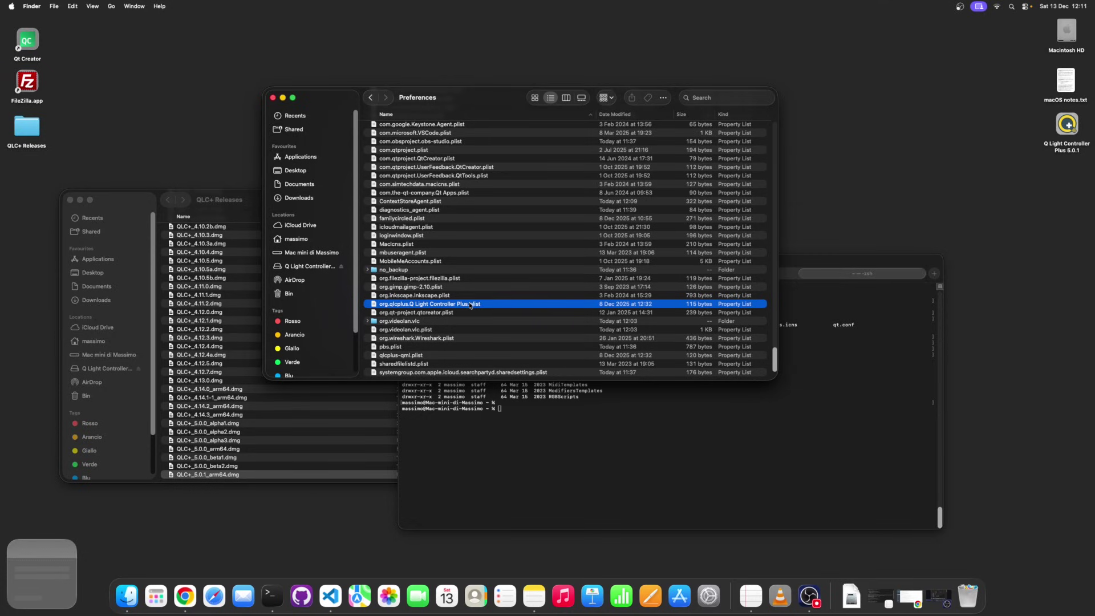
- Switch to the Terminal and print the settings file with cat Library/Preferences/org.qlcplus.Q\ Light\ Controller\ Plus.plist
{"action": "left_click", "coordinate": [555, 452]}
{"action": "key", "text": "Return"}
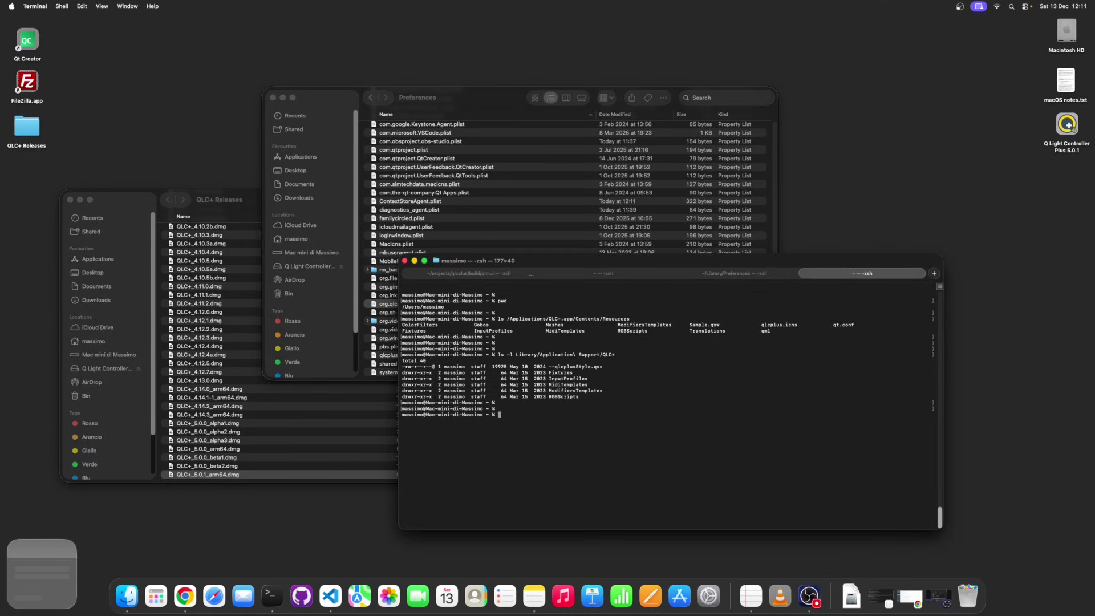
{"action": "type", "text": "cat Library/PRe"}
{"action": "key", "text": "Tab"}
{"action": "type", "text": "s/org.q"}
{"action": "key", "text": "Tab"}
{"action": "key", "text": "Return"}
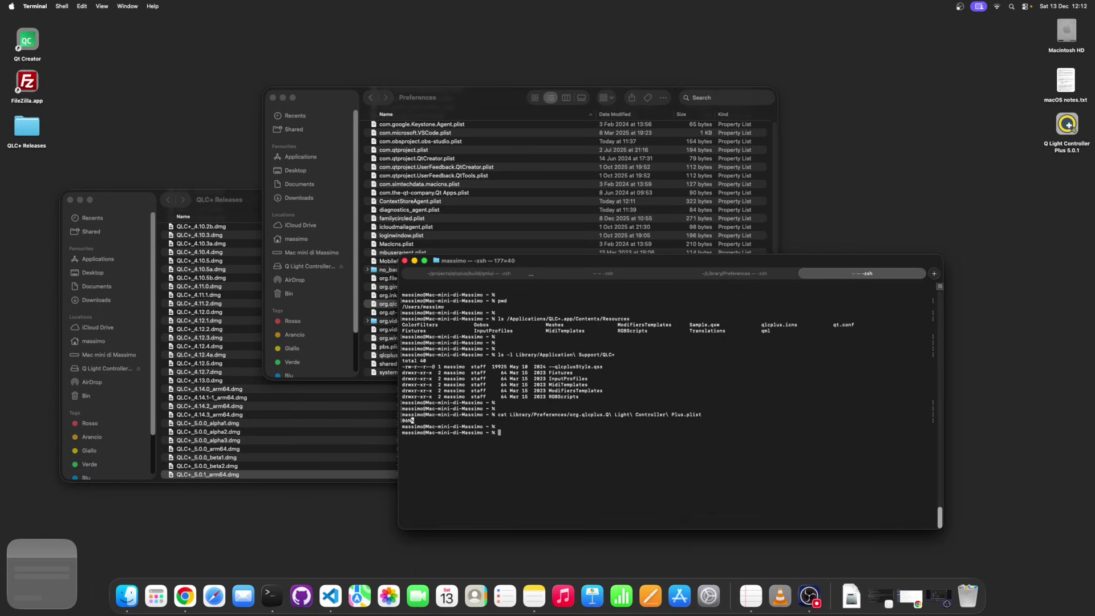
- Reset the cached preferences by running killall -u with the account's user name and the process cfprefsd
{"action": "type", "text": "killall -u massimo"}
{"action": "type", "text": "cfprefsd"}
{"action": "key", "text": "Return"}
{"action": "key", "text": "Return"}
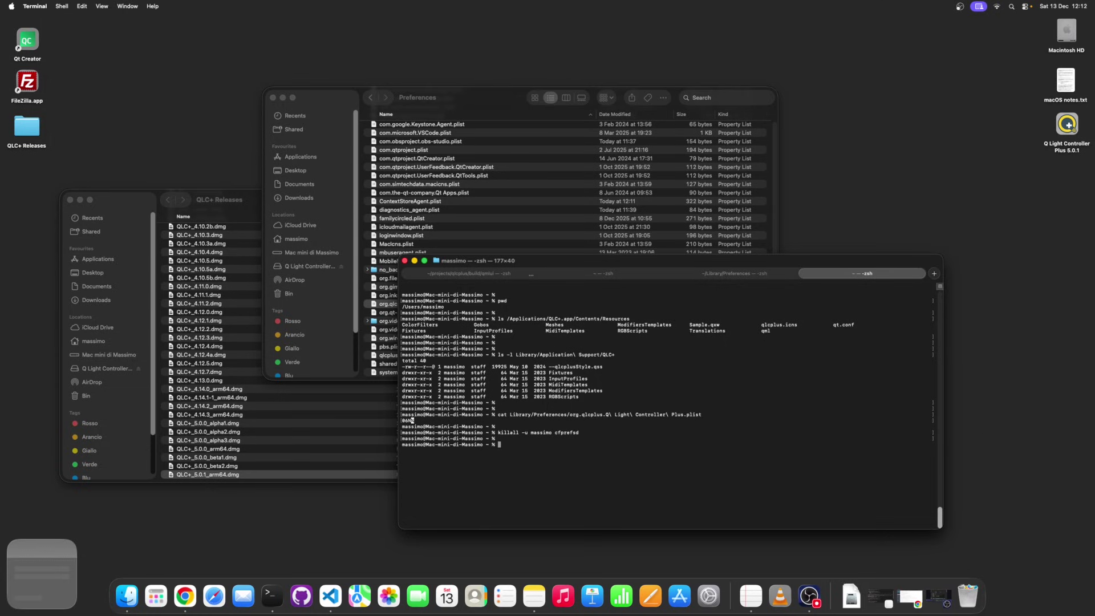